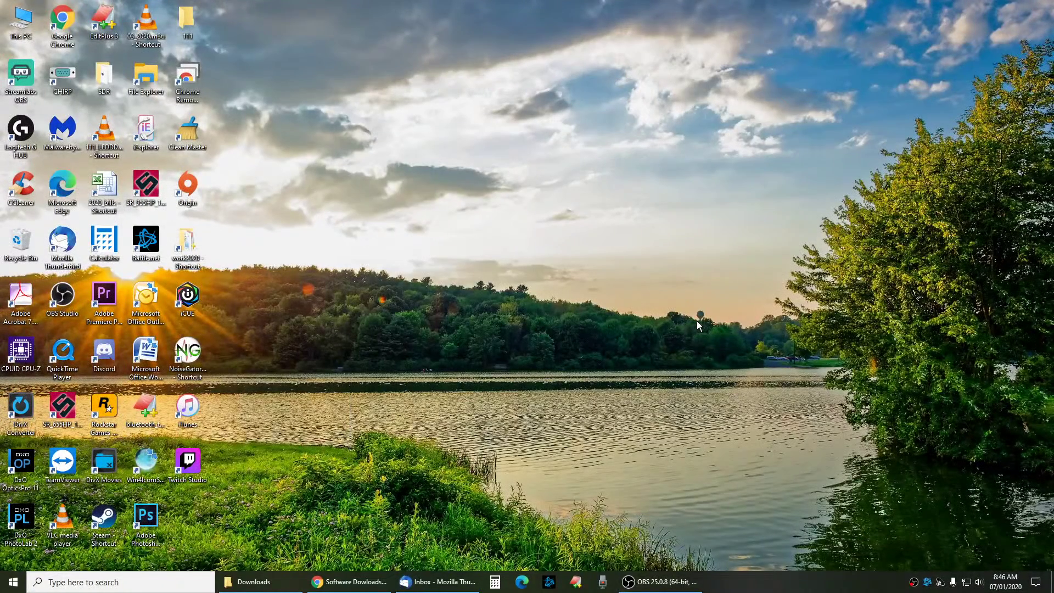
Locate the SR_955HP and SR_655HP programming software shortcuts on the desktop
{"action": "left_click", "coordinate": [147, 187]}
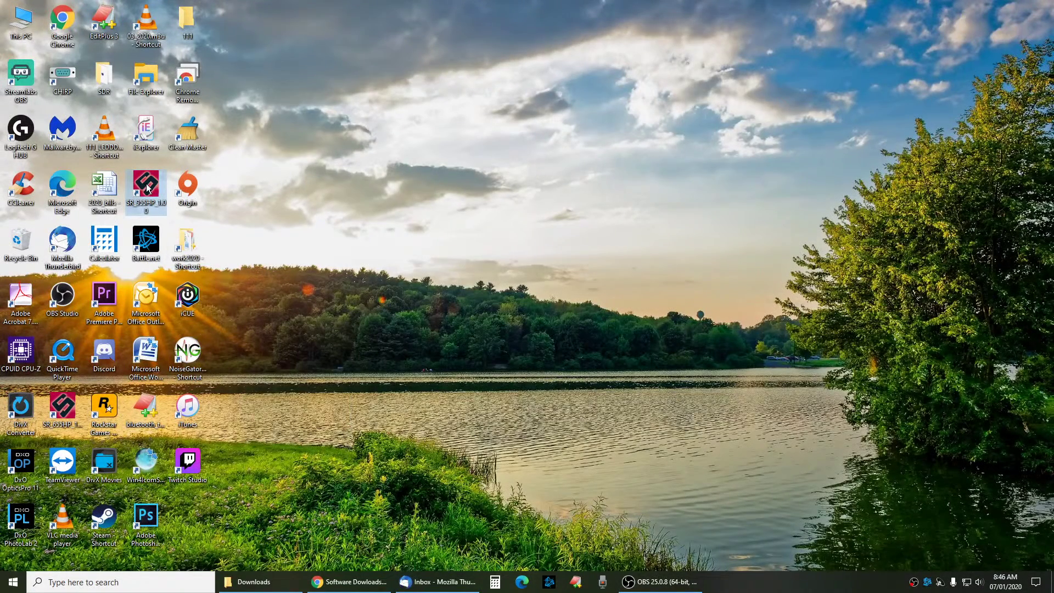
{"action": "type", "text": "sr"}
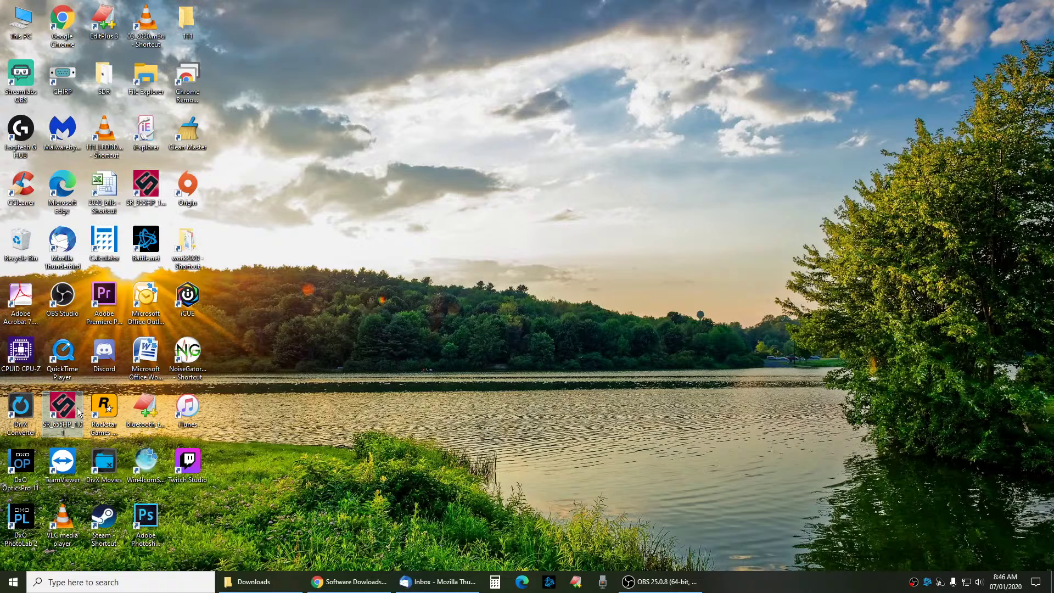
{"action": "type", "text": "sr"}
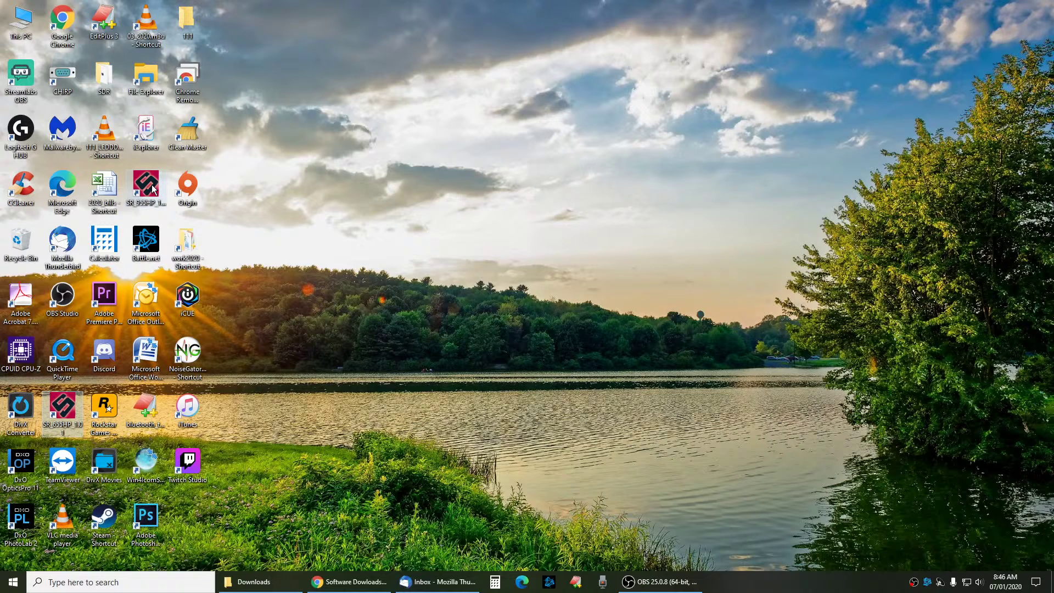
Switch to Chrome and review the 10 meter radio software and manual downloads on the Stryker Software Downloads page
{"action": "left_click", "coordinate": [350, 581]}
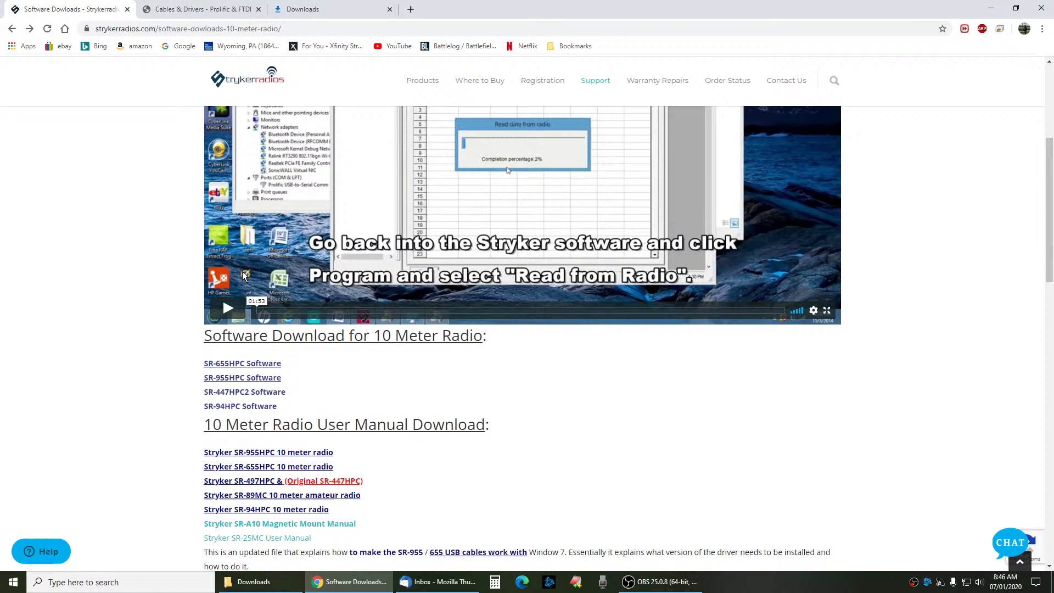
{"action": "left_click", "coordinate": [186, 8]}
{"action": "left_click", "coordinate": [122, 11]}
{"action": "scroll", "coordinate": [119, 239], "scroll_direction": "up", "scroll_amount": 1}
{"action": "scroll", "coordinate": [119, 238], "scroll_direction": "up", "scroll_amount": 4}
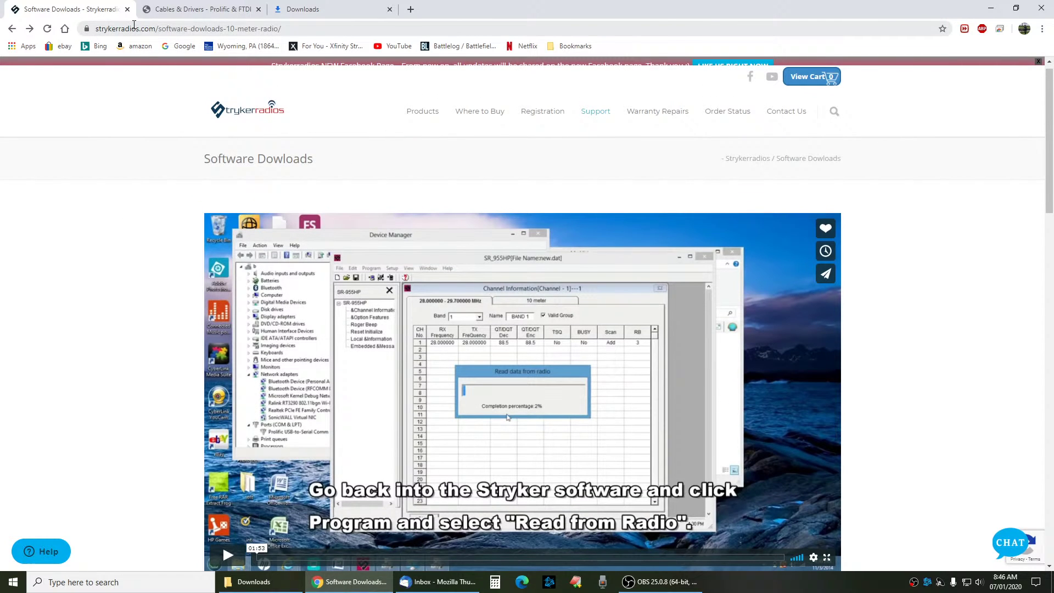
{"action": "scroll", "coordinate": [242, 232], "scroll_direction": "down", "scroll_amount": 8}
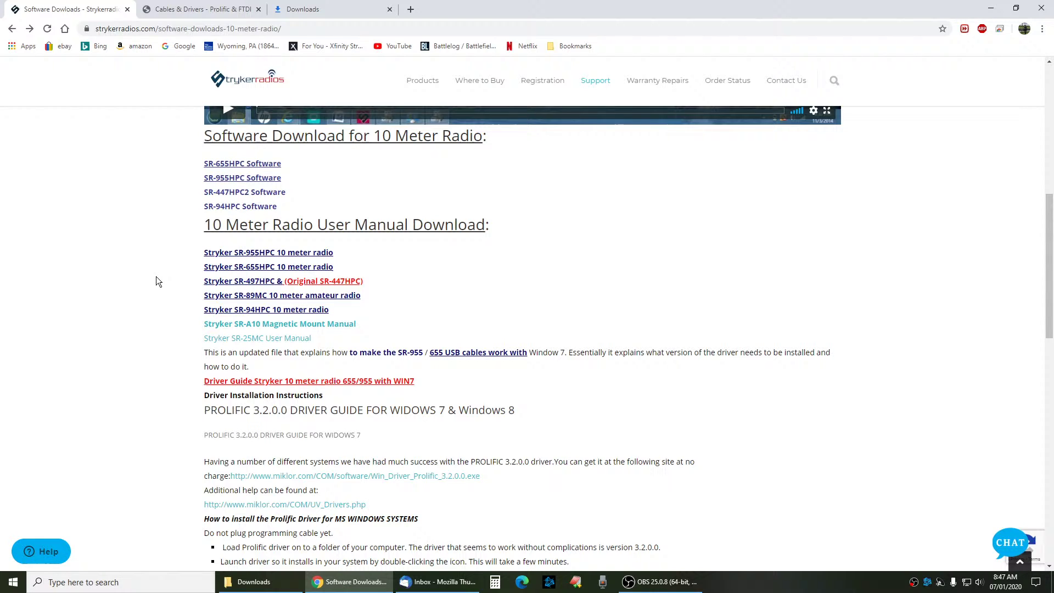
Examine the Prolific 3.2.0.0 driver guide on the Stryker page, including its additional help link
{"action": "scroll", "coordinate": [156, 276], "scroll_direction": "down", "scroll_amount": 3}
{"action": "left_click_drag", "start_coordinate": [199, 236], "coordinate": [503, 251]}
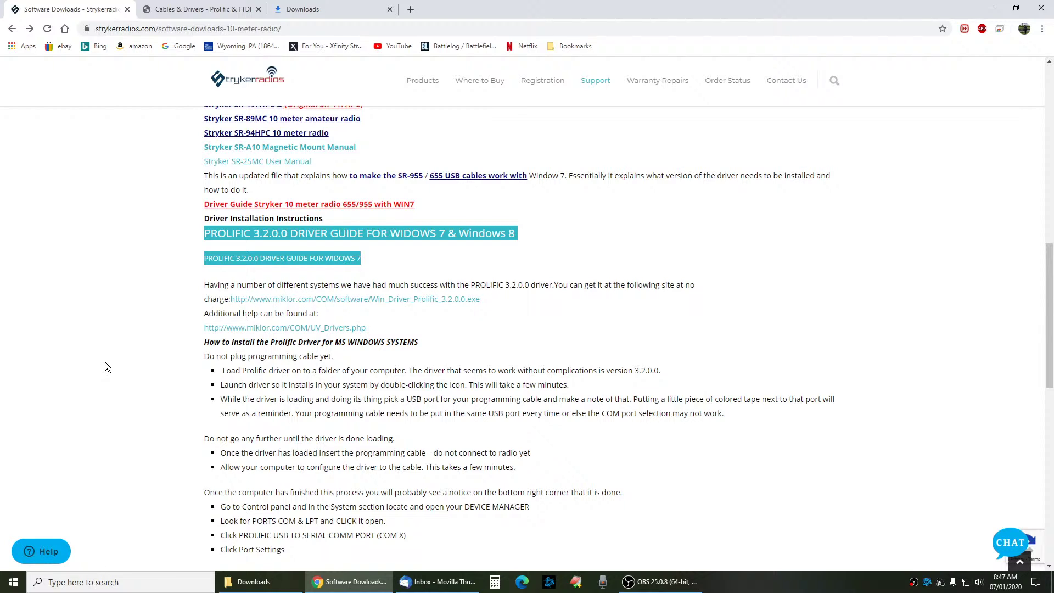
{"action": "scroll", "coordinate": [138, 349], "scroll_direction": "down", "scroll_amount": 2}
{"action": "left_click", "coordinate": [70, 380]}
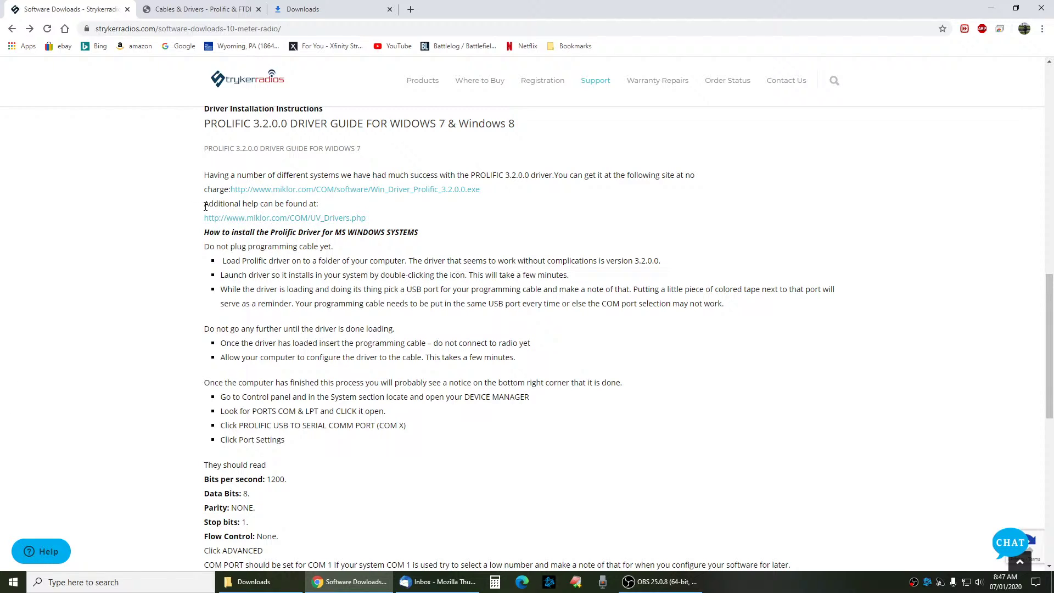
{"action": "left_click_drag", "start_coordinate": [207, 205], "coordinate": [390, 223]}
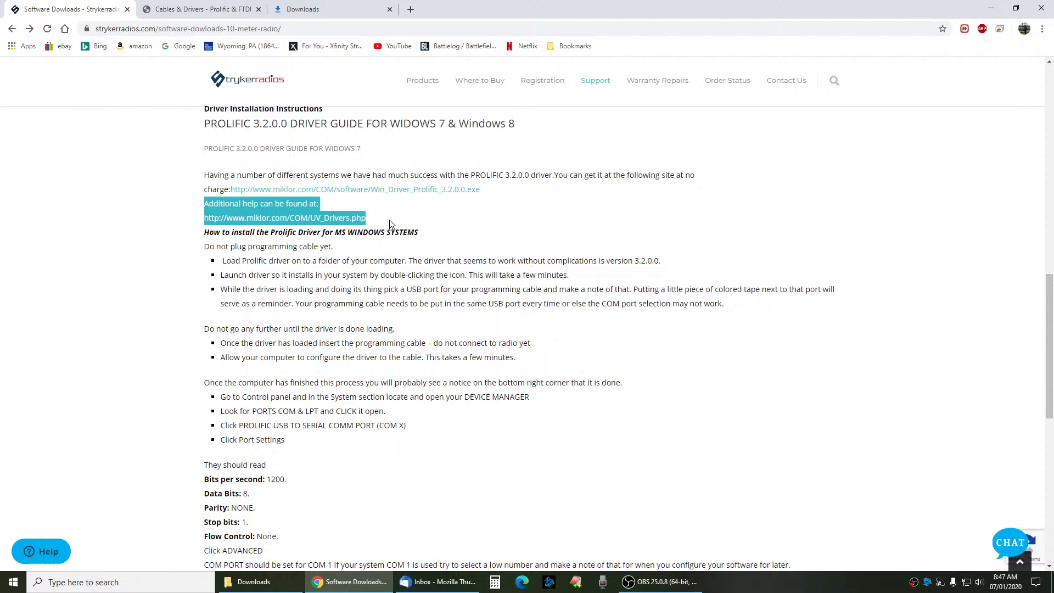
{"action": "left_click", "coordinate": [397, 216]}
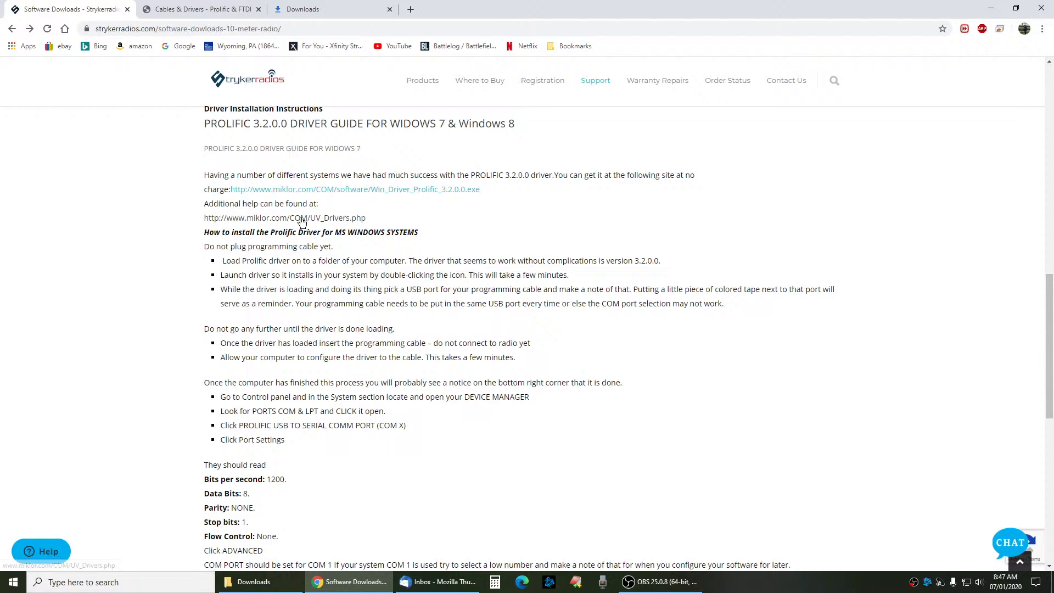
Find the recommended Prolific driver downloads for Windows on the Miklor Cables & Drivers page
{"action": "left_click", "coordinate": [198, 10]}
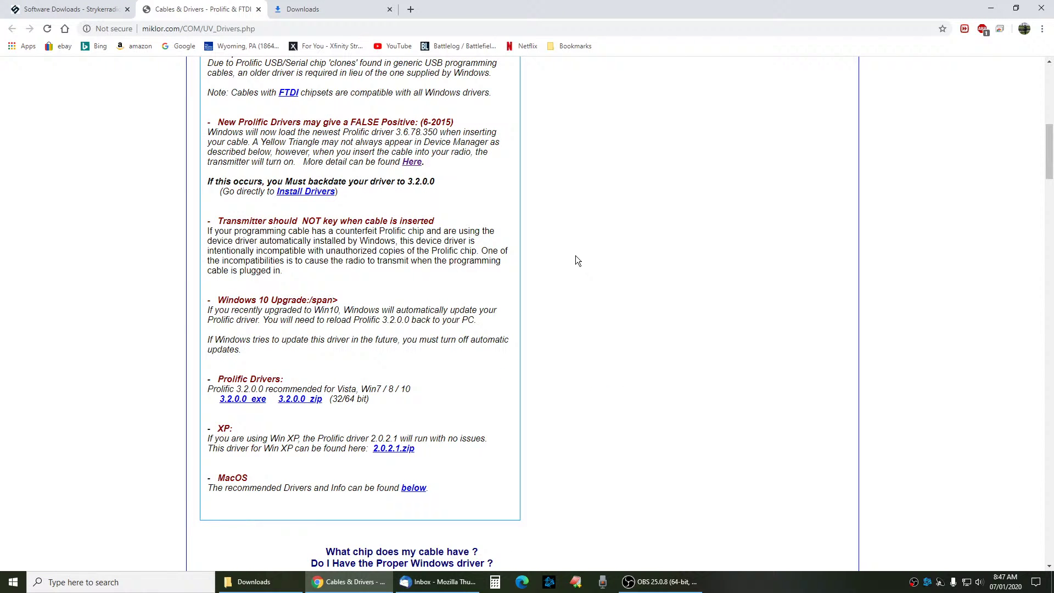
{"action": "scroll", "coordinate": [630, 335], "scroll_direction": "up", "scroll_amount": 10}
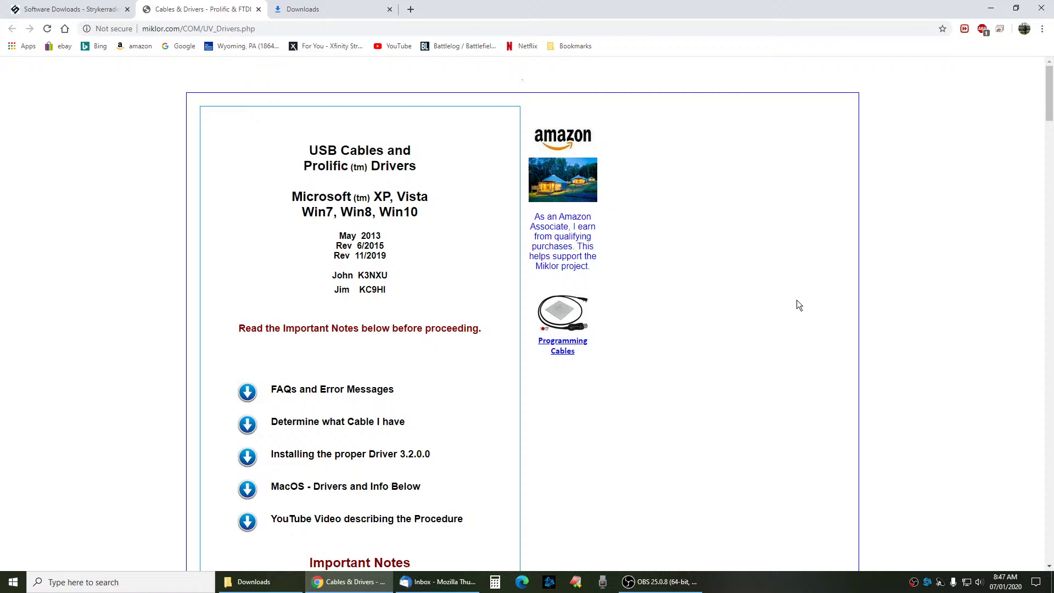
{"action": "scroll", "coordinate": [788, 301], "scroll_direction": "down", "scroll_amount": 12}
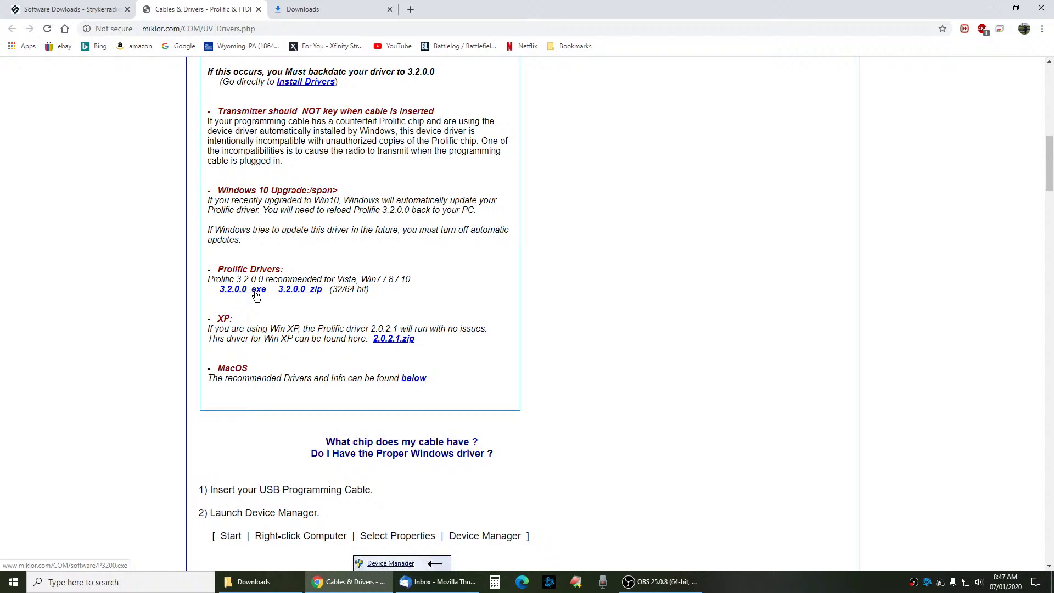
Return to the Stryker downloads page and find the software download list for the 10 meter radios
{"action": "left_click", "coordinate": [82, 11]}
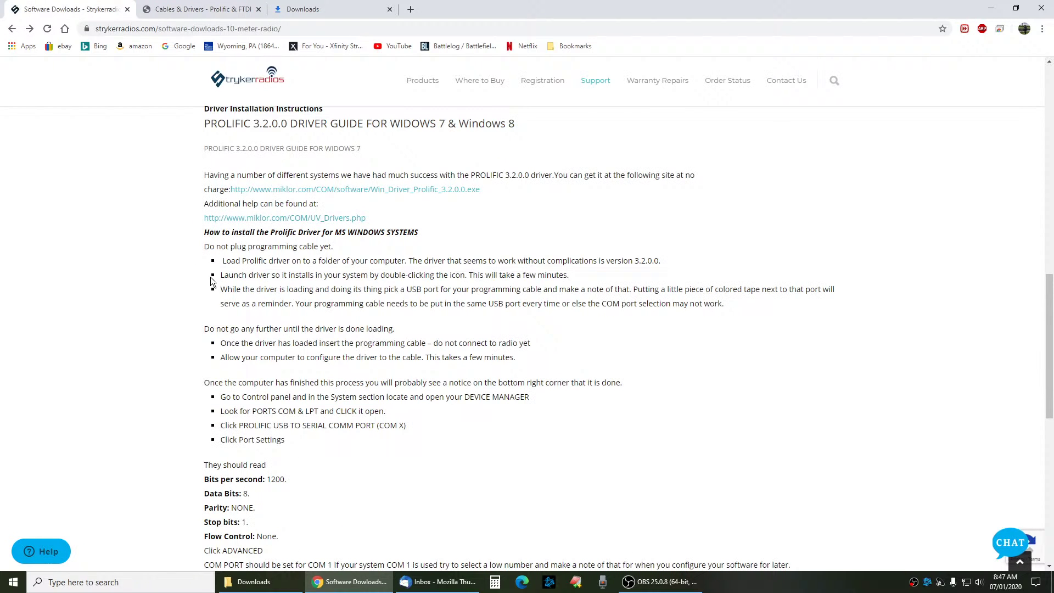
{"action": "scroll", "coordinate": [189, 307], "scroll_direction": "up", "scroll_amount": 12}
{"action": "scroll", "coordinate": [187, 318], "scroll_direction": "down", "scroll_amount": 3}
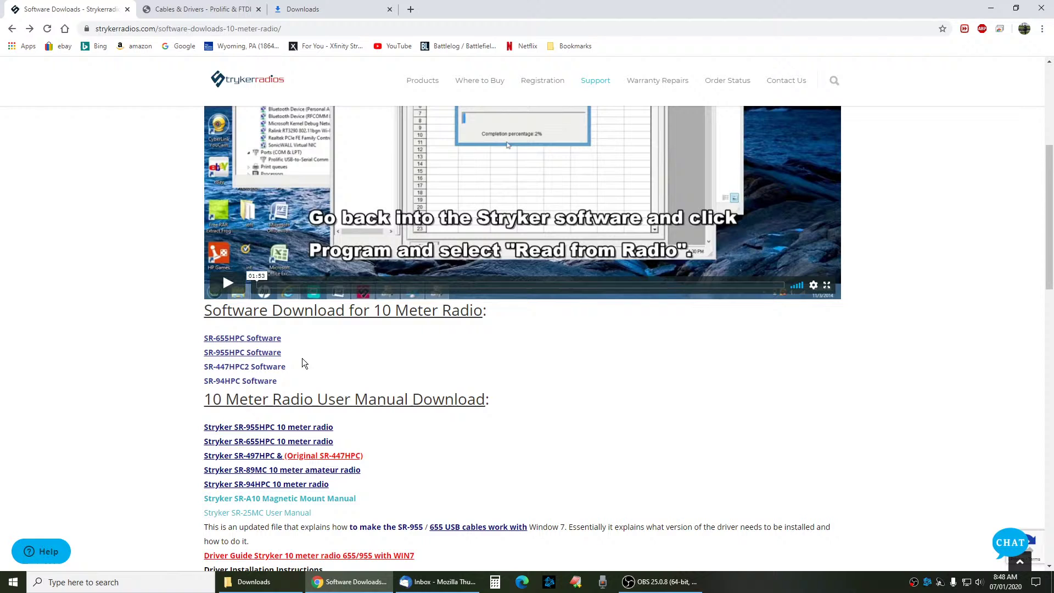
Minimize the browser, open Windows Device Manager and move its window clear of the desktop shortcuts
{"action": "left_click", "coordinate": [991, 9]}
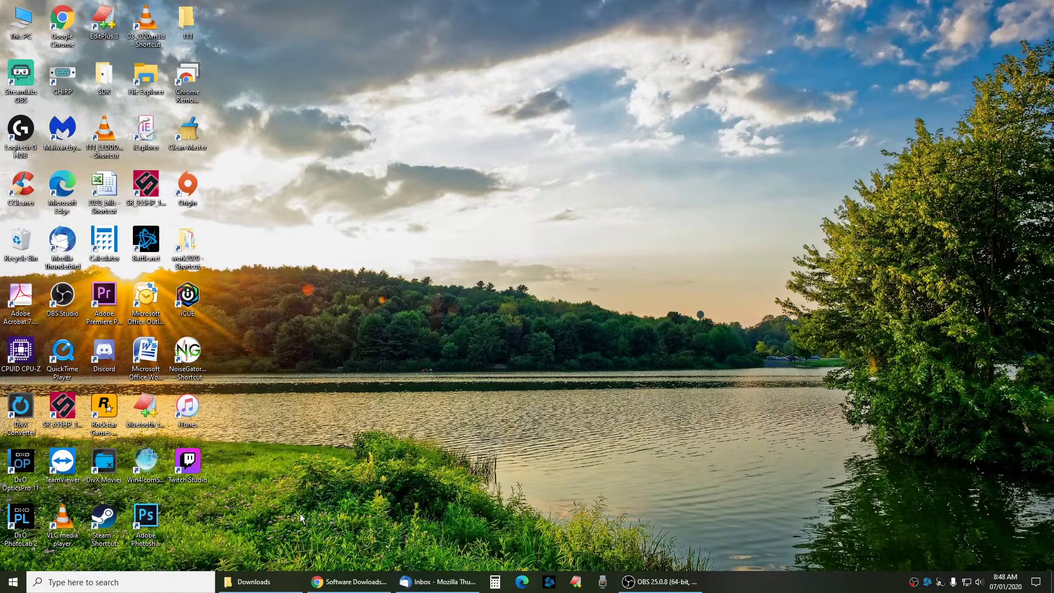
{"action": "left_click", "coordinate": [114, 583]}
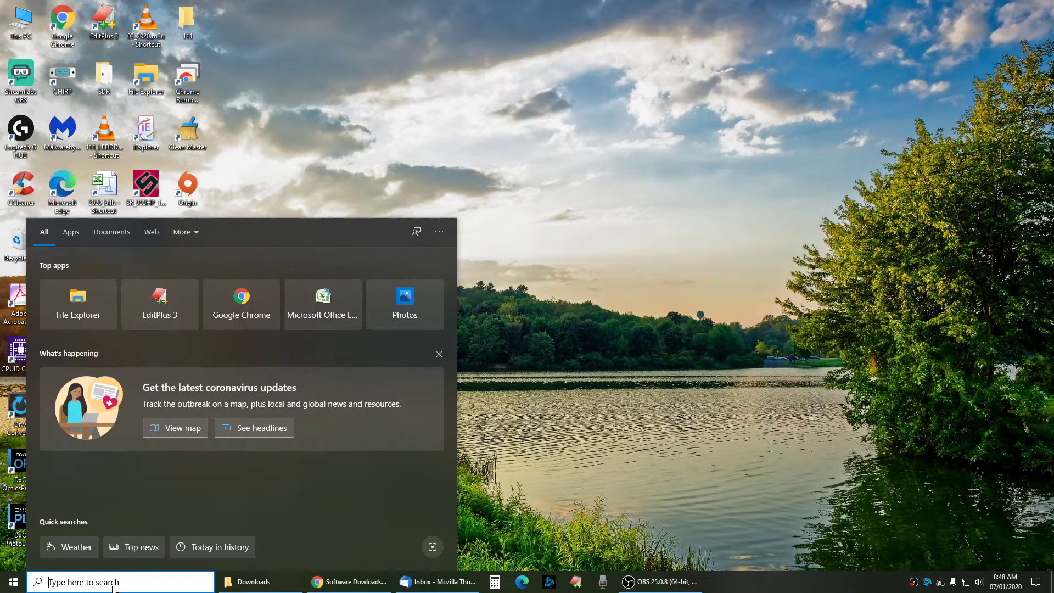
{"action": "type", "text": "devu"}
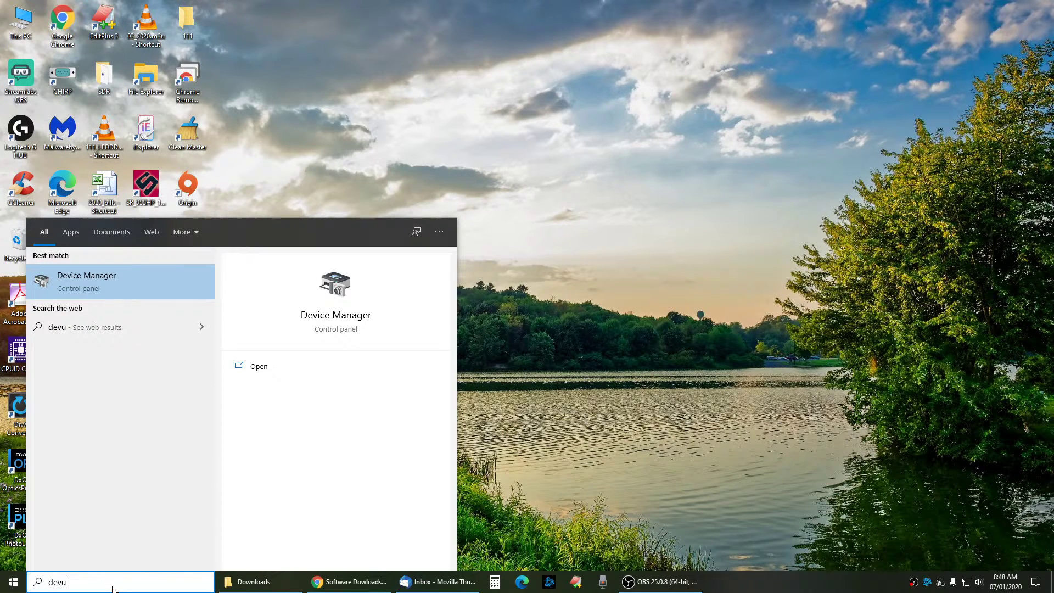
{"action": "key", "text": "Return"}
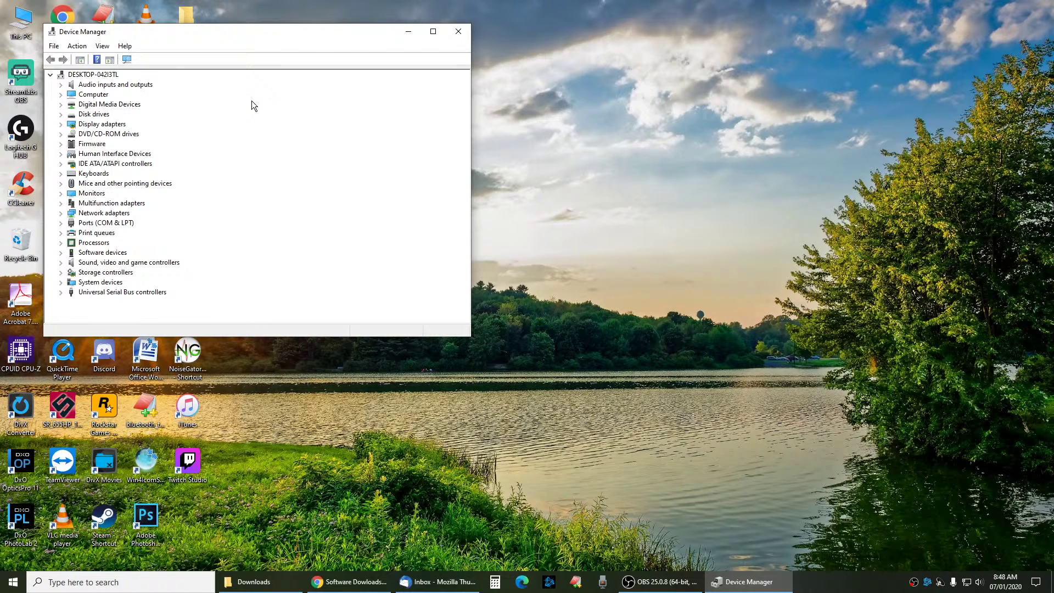
{"action": "left_click_drag", "start_coordinate": [273, 35], "coordinate": [461, 84]}
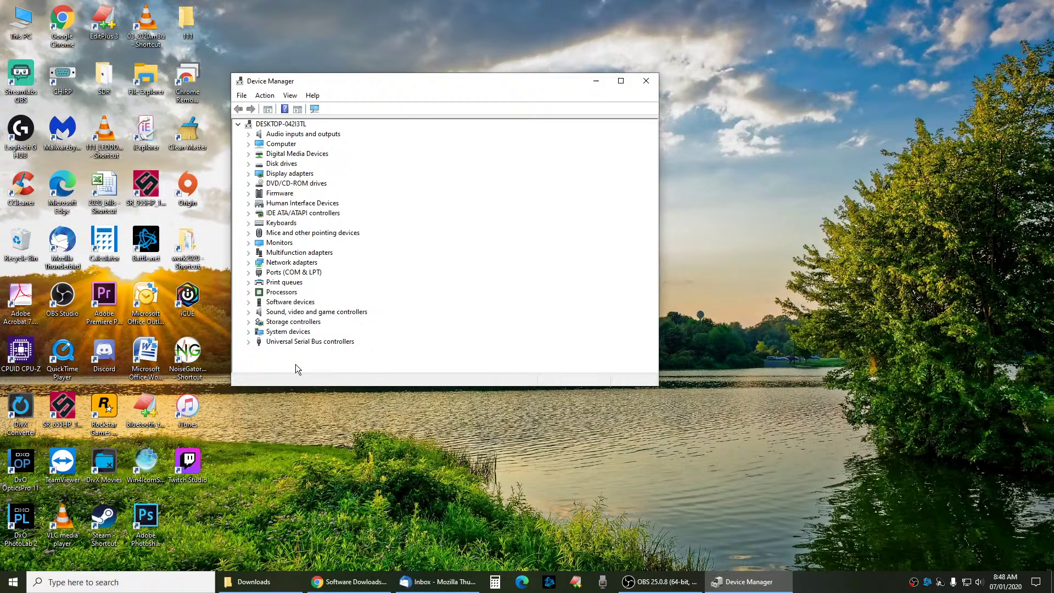
Expand the Universal Serial Bus controllers and Ports (COM & LPT) categories to inspect the connected ports
{"action": "left_click", "coordinate": [249, 342]}
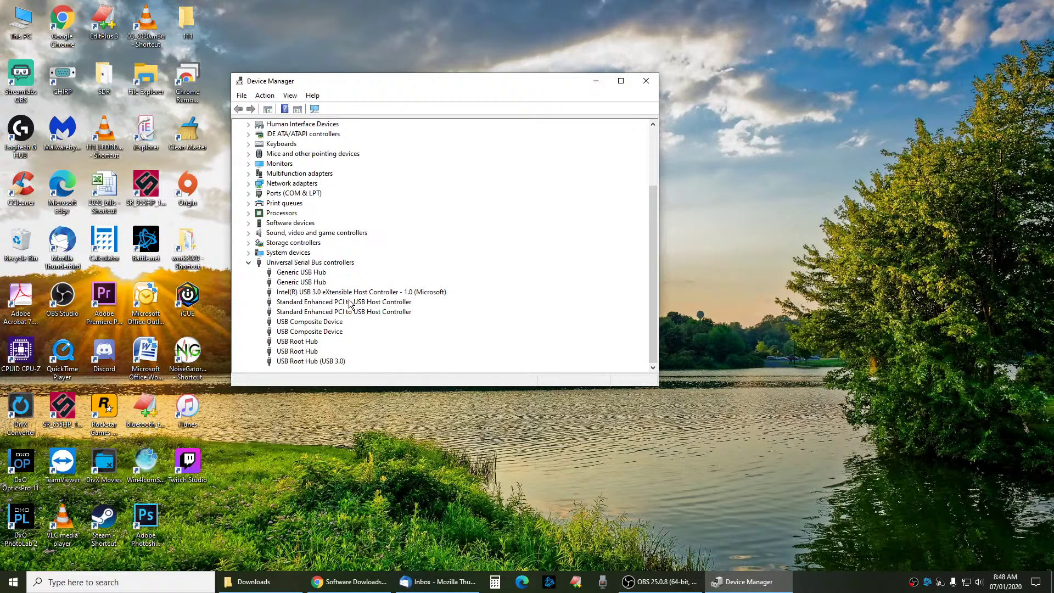
{"action": "left_click", "coordinate": [251, 194]}
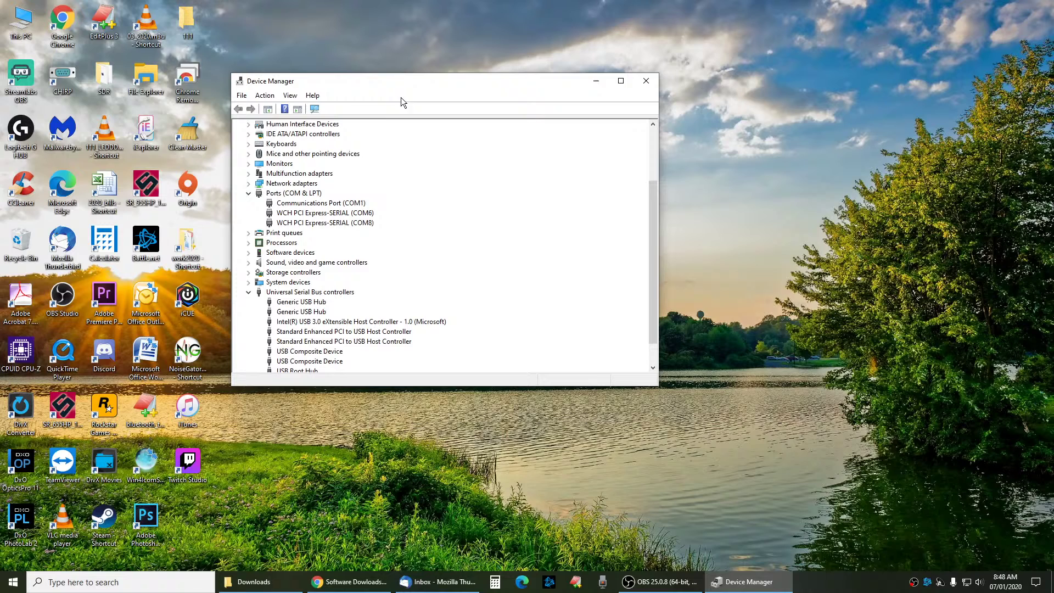
{"action": "left_click_drag", "start_coordinate": [416, 89], "coordinate": [544, 126]}
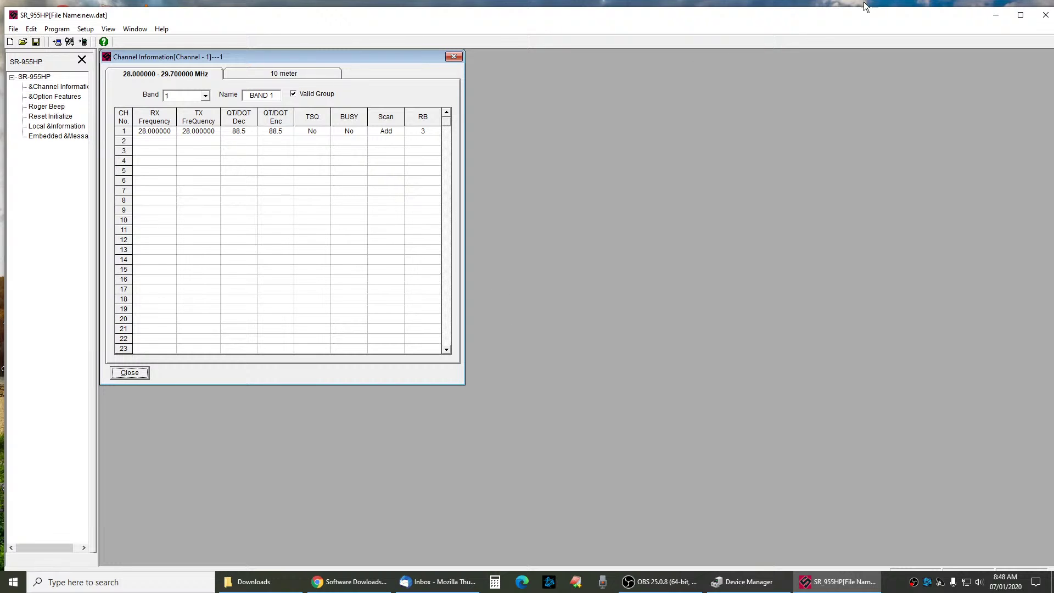
Maximize the SR_955HP programming software and show the COM port choices in its Communication Port dialog
{"action": "left_click", "coordinate": [1015, 17]}
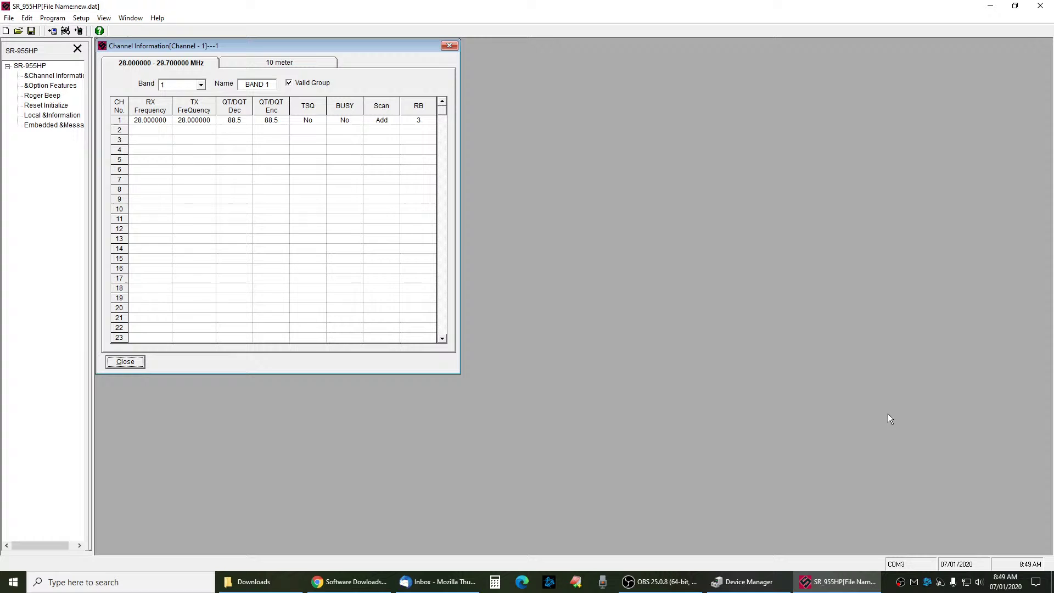
{"action": "left_click", "coordinate": [80, 18]}
{"action": "left_click", "coordinate": [102, 32]}
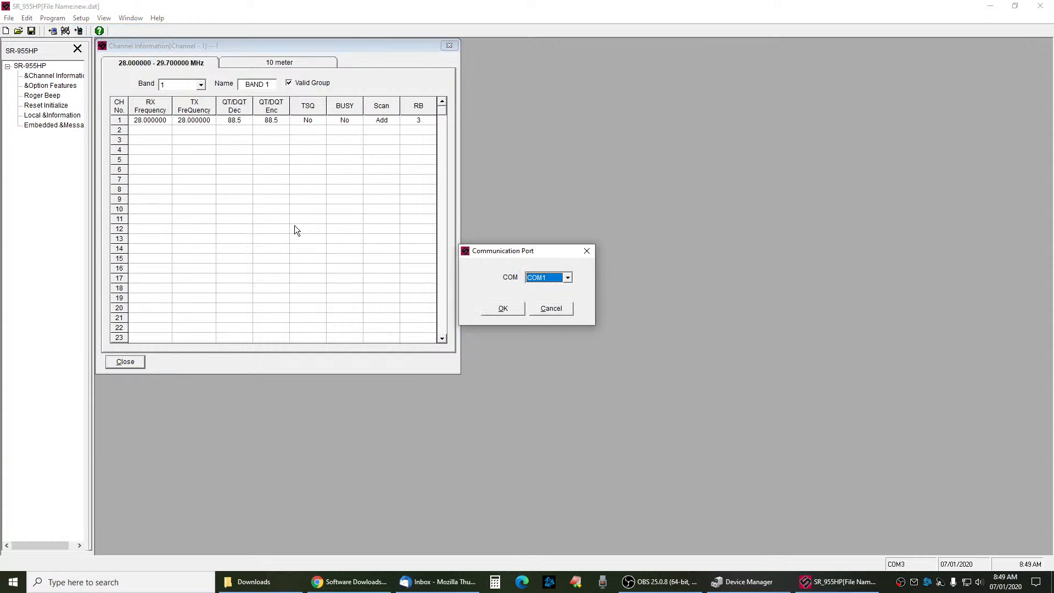
{"action": "left_click", "coordinate": [568, 278]}
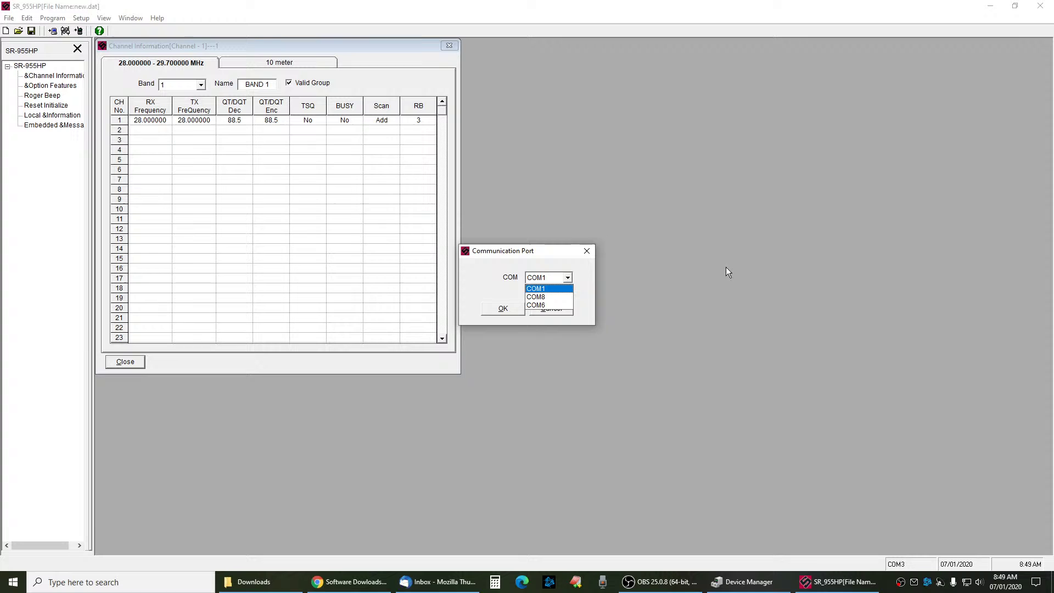
Compare the COM choices with the ports in Device Manager and confirm COM1 as the communication port
{"action": "left_click", "coordinate": [744, 581]}
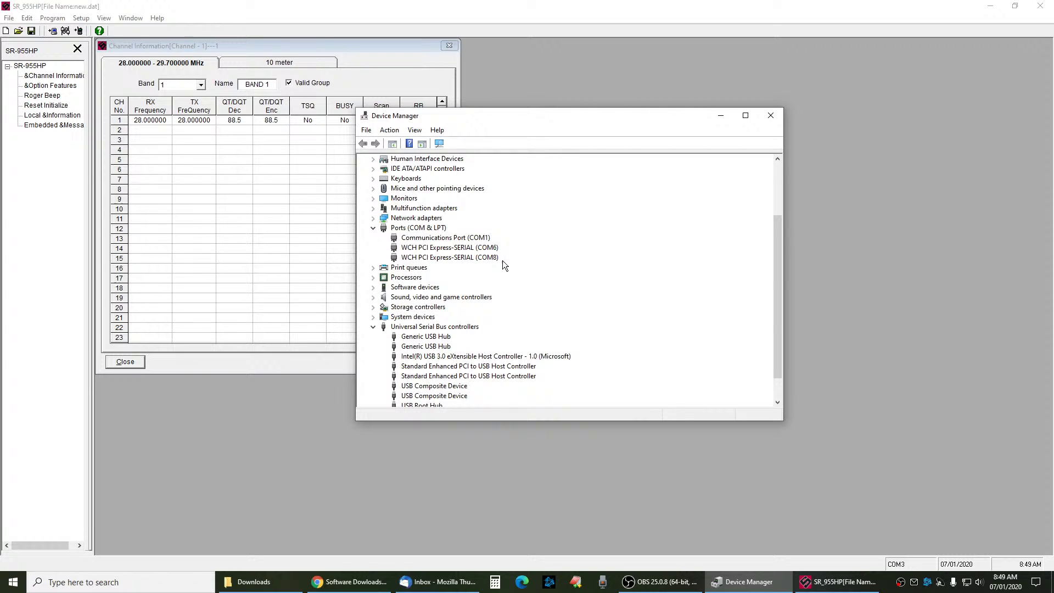
{"action": "left_click_drag", "start_coordinate": [601, 116], "coordinate": [930, 146]}
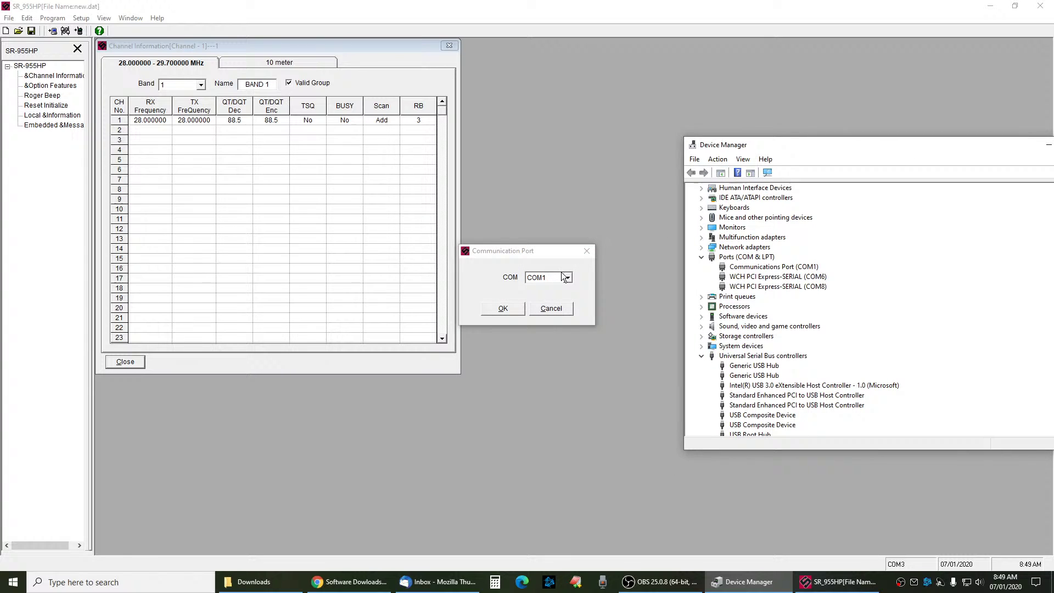
{"action": "left_click", "coordinate": [496, 312]}
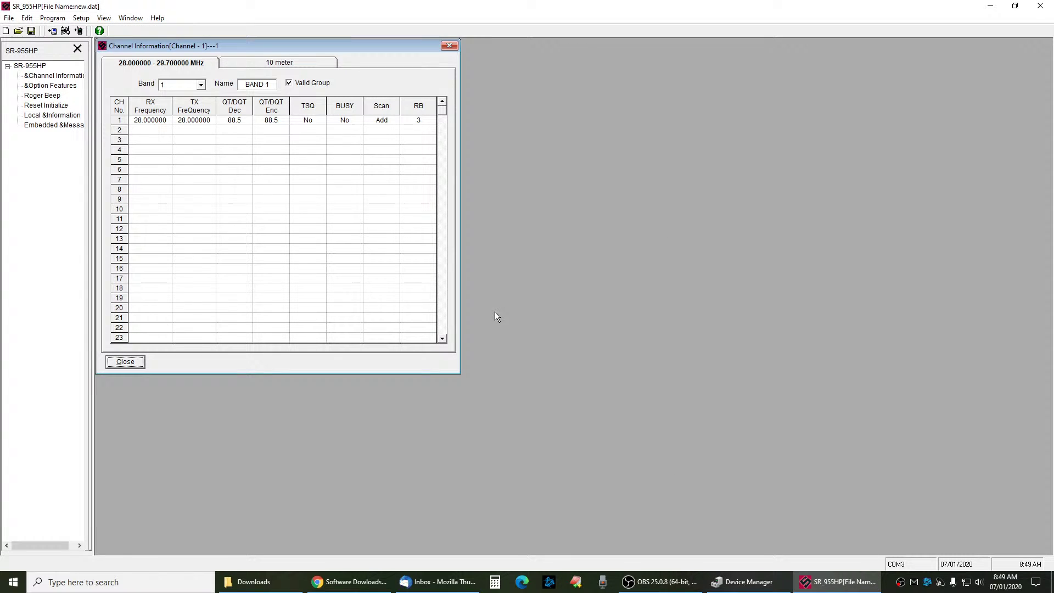
View the commands for reading from and writing to the radio, and reposition the Channel Information window
{"action": "left_click", "coordinate": [48, 20]}
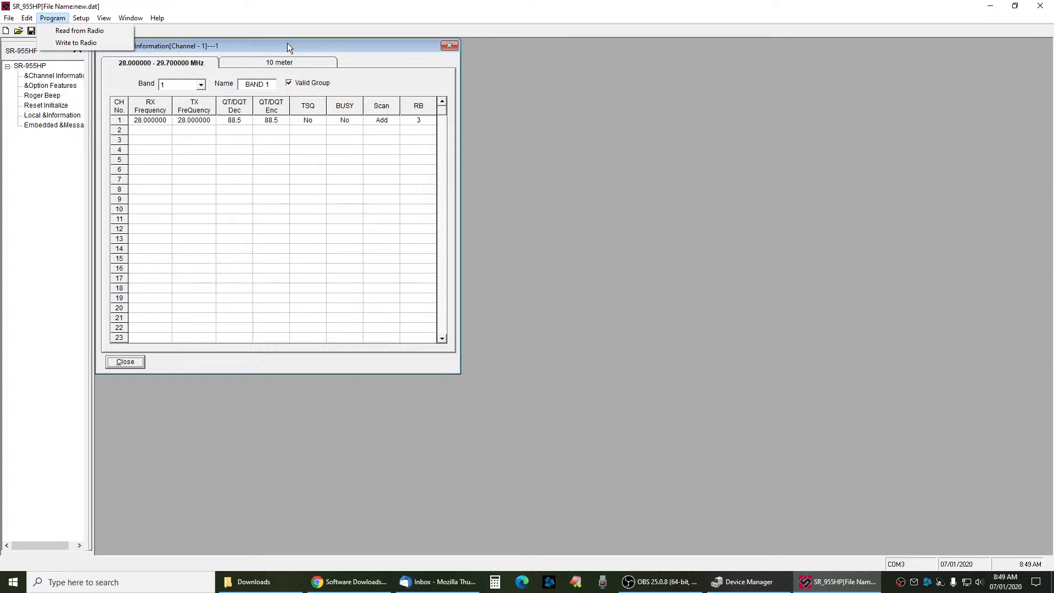
{"action": "left_click_drag", "start_coordinate": [288, 45], "coordinate": [532, 83]}
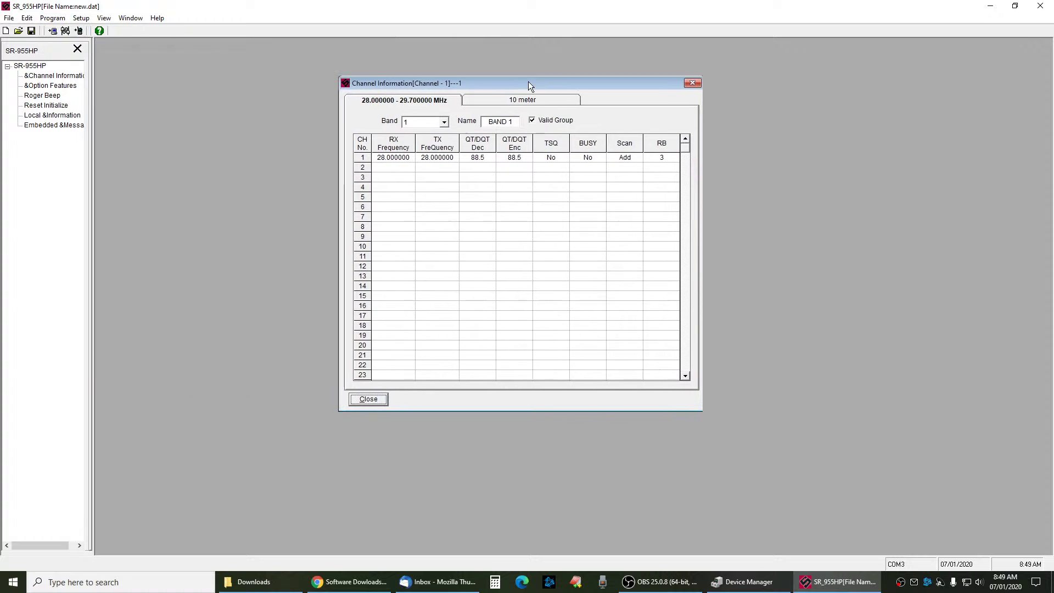
Open the Optional Features settings and review the LCD Display choices without changing the selection
{"action": "left_click", "coordinate": [48, 88]}
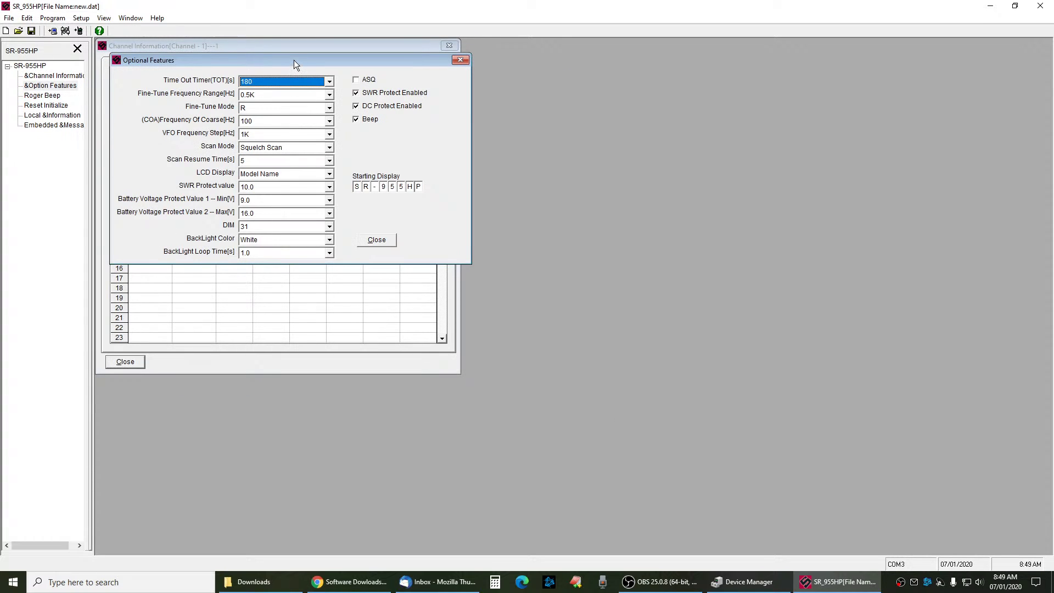
{"action": "left_click_drag", "start_coordinate": [294, 62], "coordinate": [496, 168]}
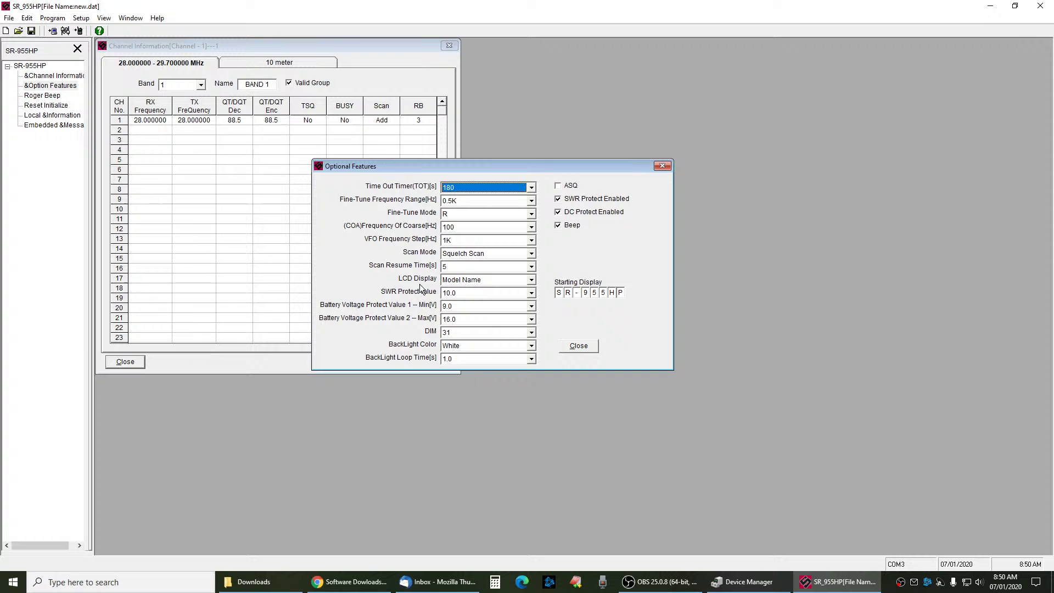
{"action": "left_click", "coordinate": [531, 281]}
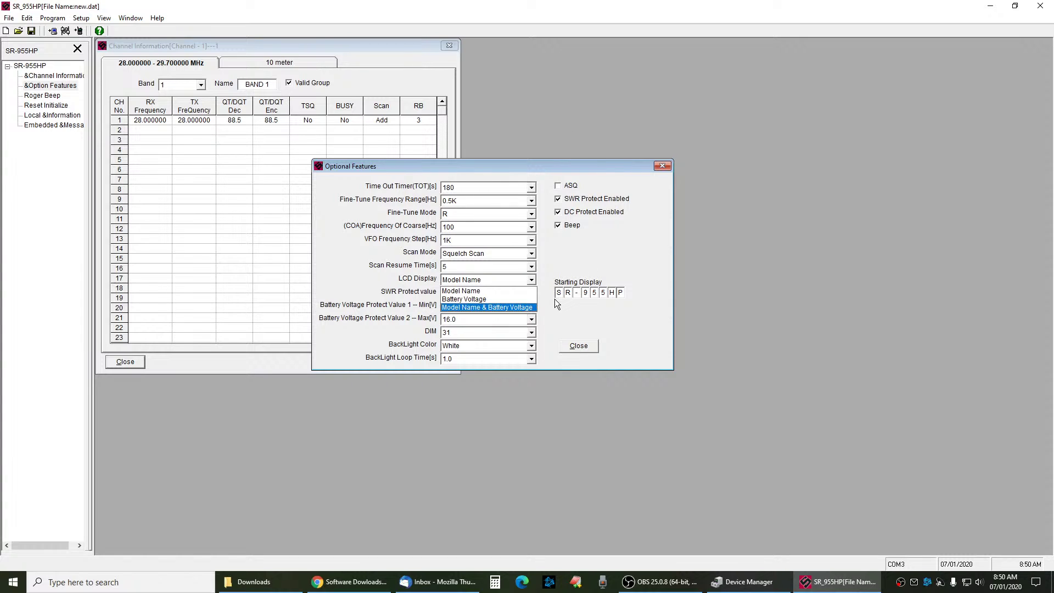
{"action": "left_click", "coordinate": [614, 264]}
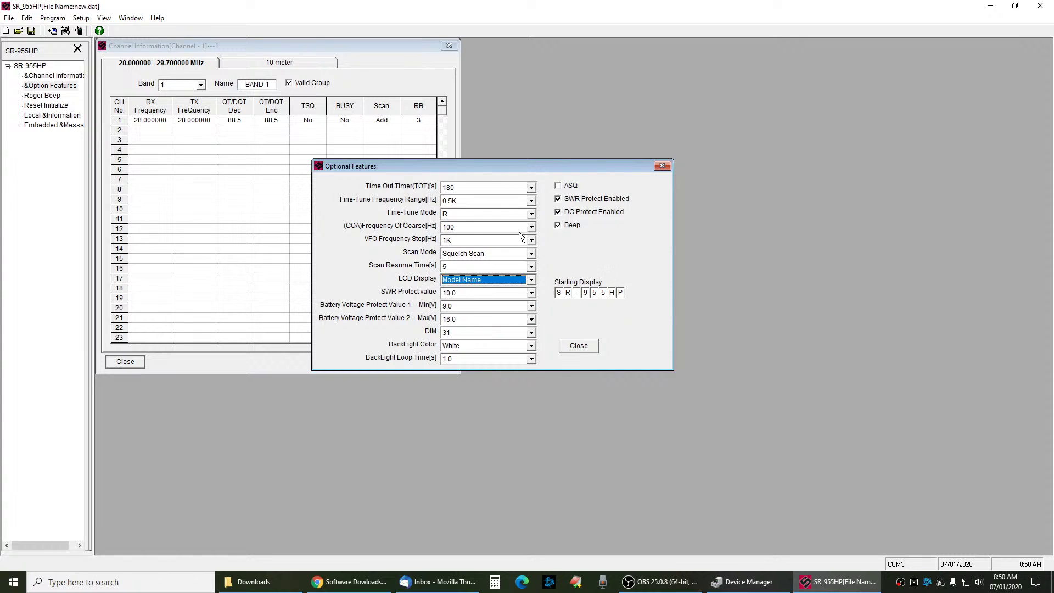
Review the radio read and write commands, and reopen Optional Features with its window moved over the empty workspace
{"action": "left_click", "coordinate": [662, 166]}
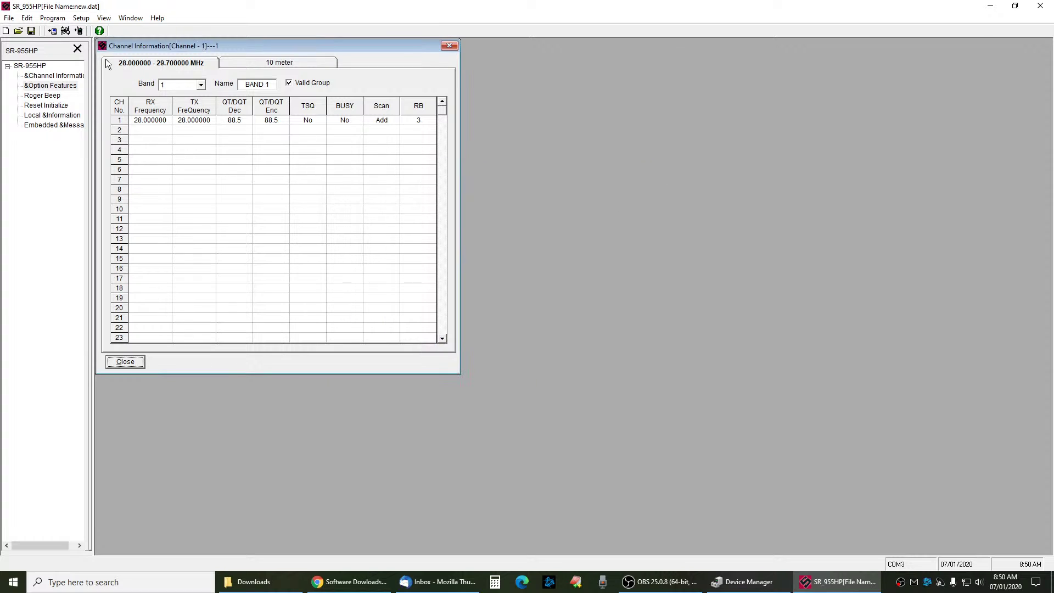
{"action": "left_click", "coordinate": [49, 19]}
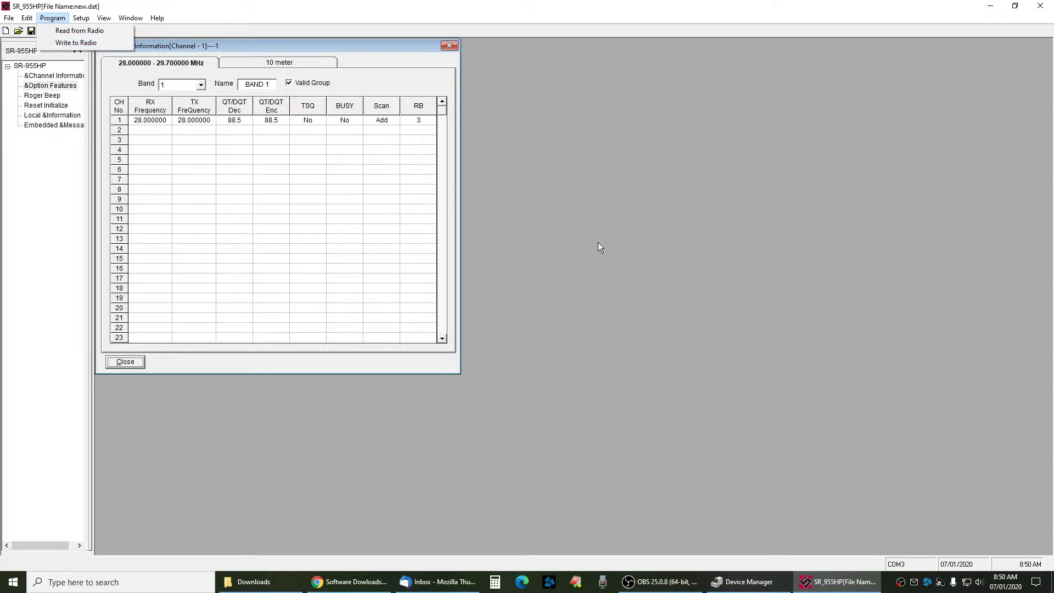
{"action": "double_click", "coordinate": [50, 86]}
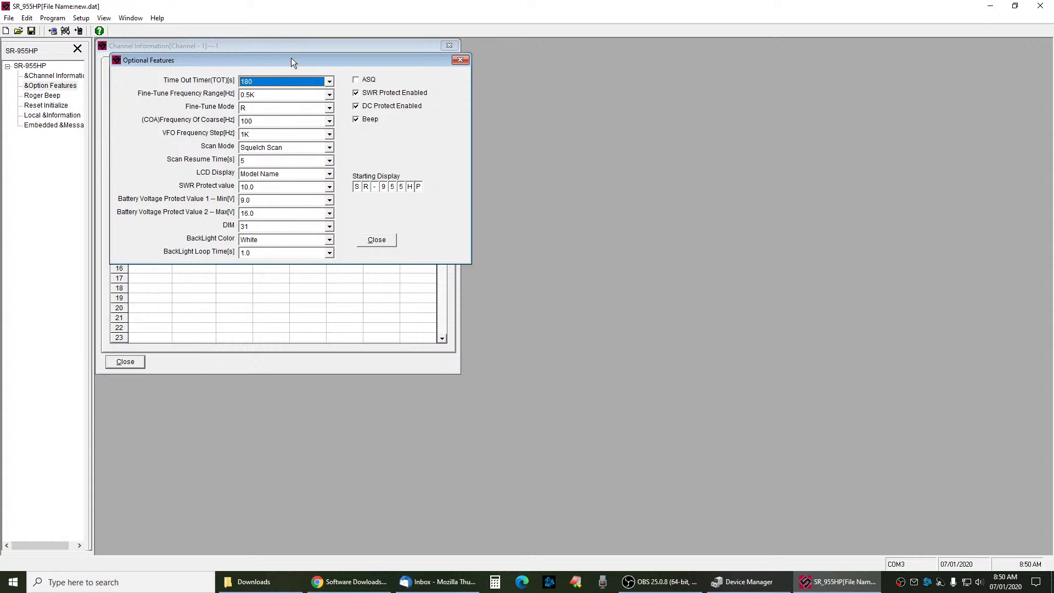
{"action": "left_click_drag", "start_coordinate": [292, 62], "coordinate": [537, 149]}
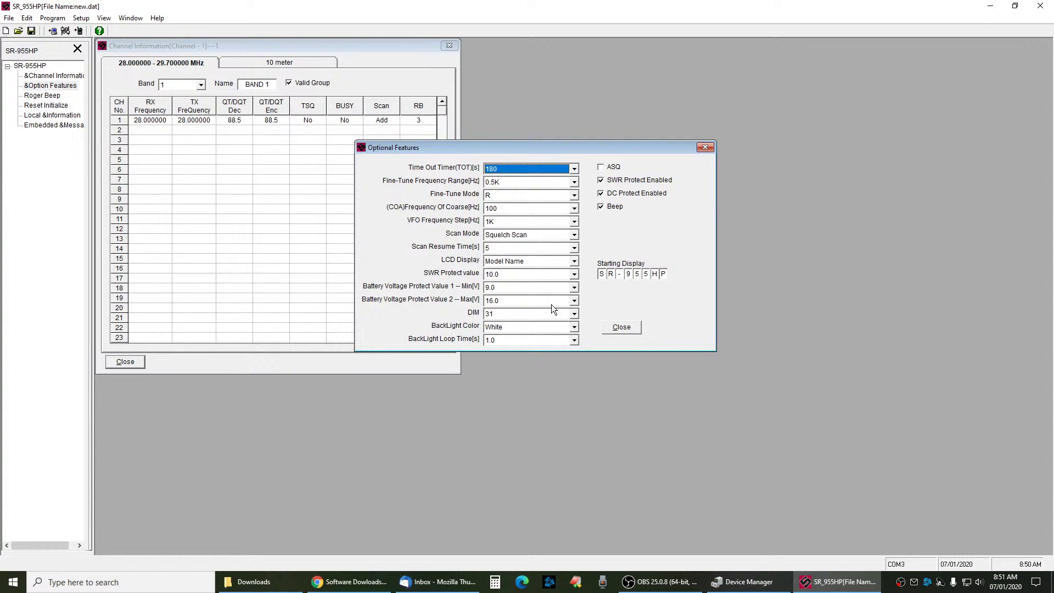
Set LCD Display to Model Name & Battery Voltage in Optional Features, and review the commands for opening and saving files
{"action": "left_click", "coordinate": [9, 18]}
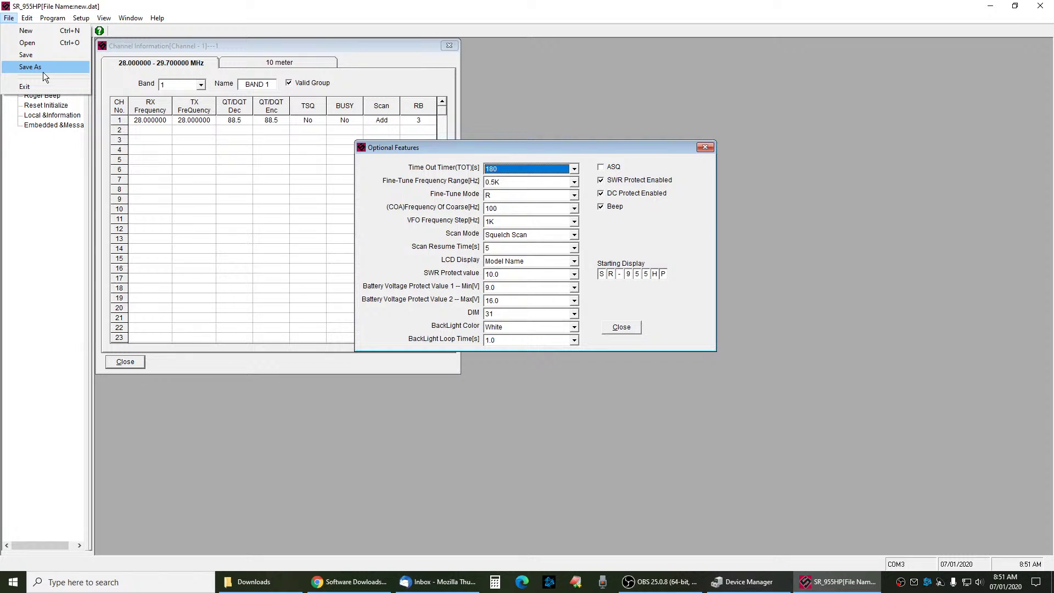
{"action": "mouse_move", "coordinate": [48, 21]}
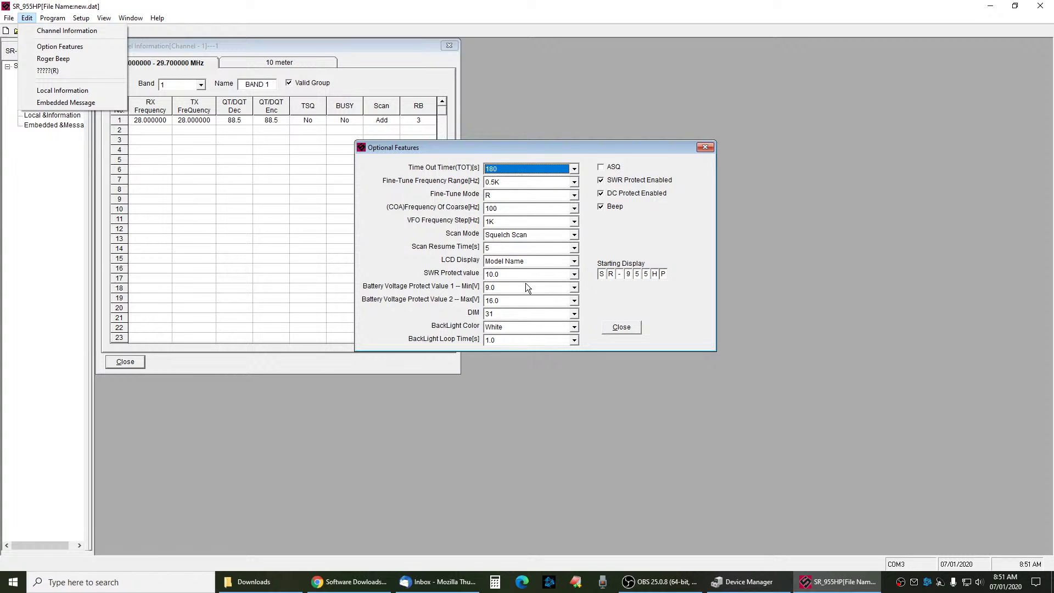
{"action": "left_click", "coordinate": [574, 261]}
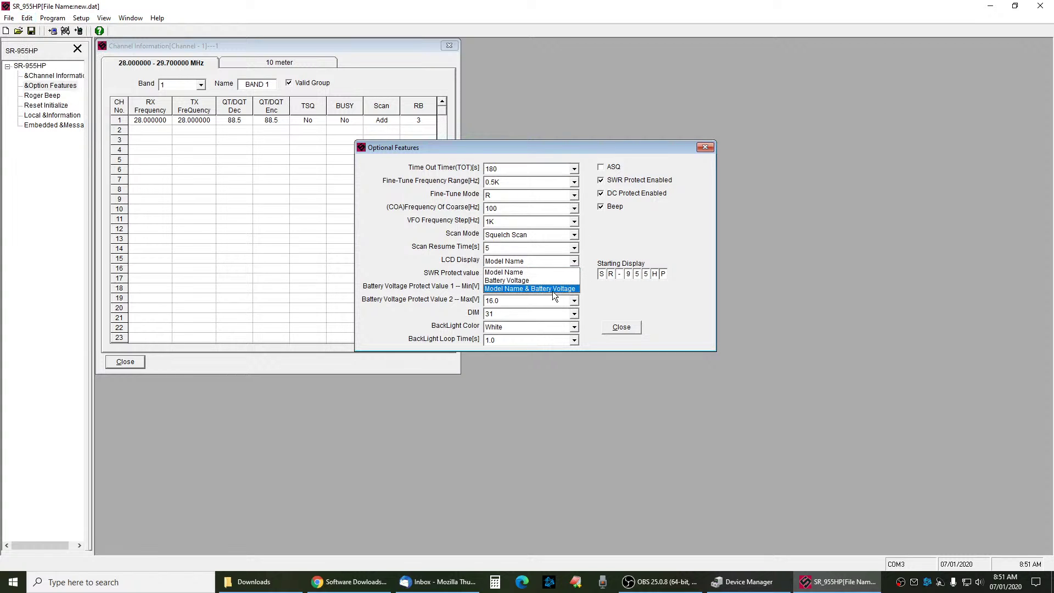
{"action": "left_click", "coordinate": [549, 289]}
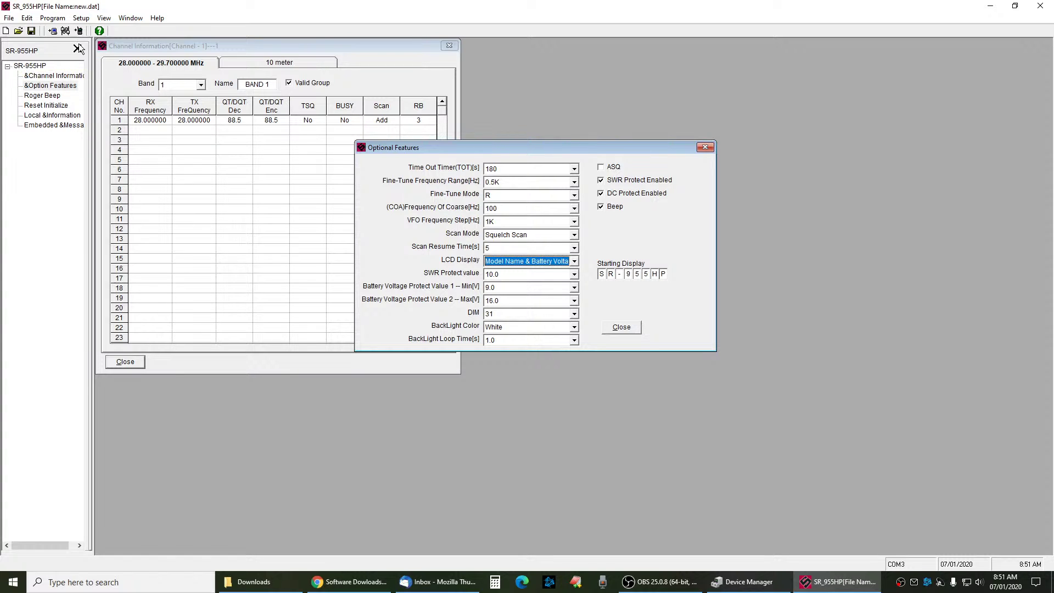
{"action": "left_click", "coordinate": [9, 18]}
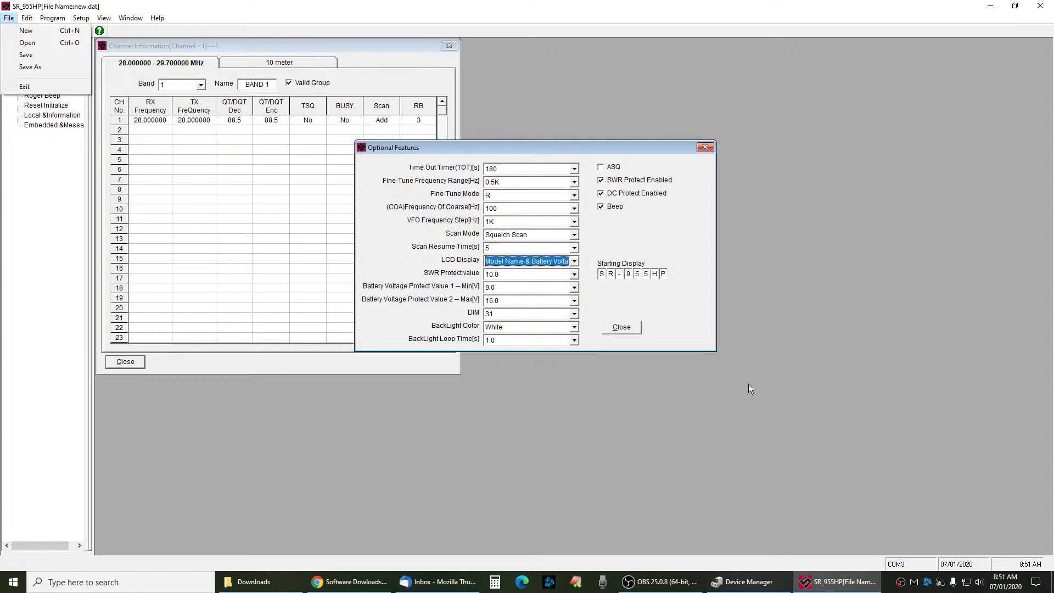
{"action": "left_click", "coordinate": [810, 405]}
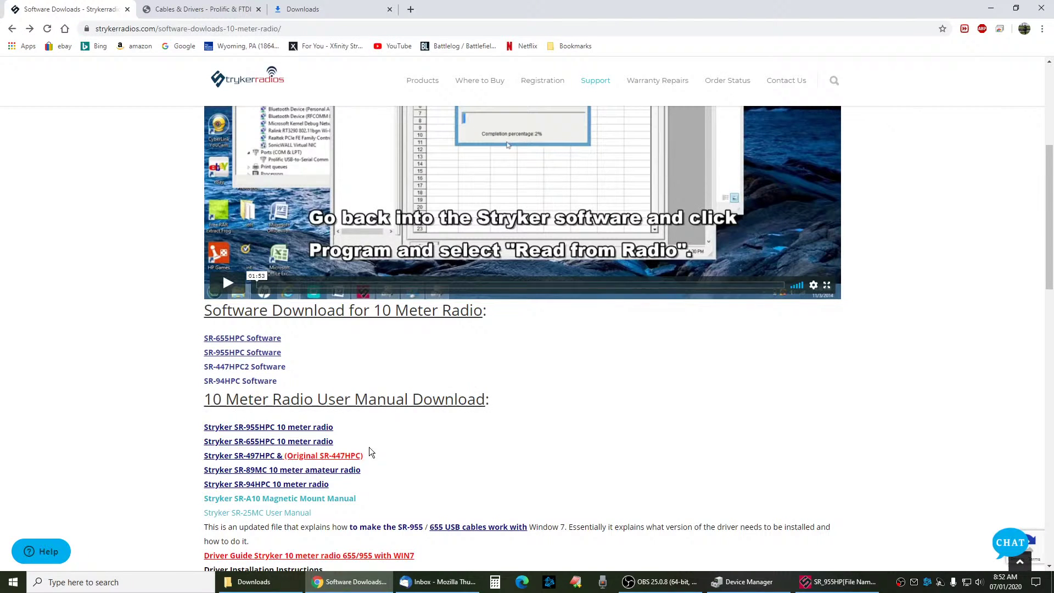
Switch to Chrome and review the Prolific driver notes on miklor.com and the software, manual and driver instructions on strykerradios.com
{"action": "left_click", "coordinate": [350, 581]}
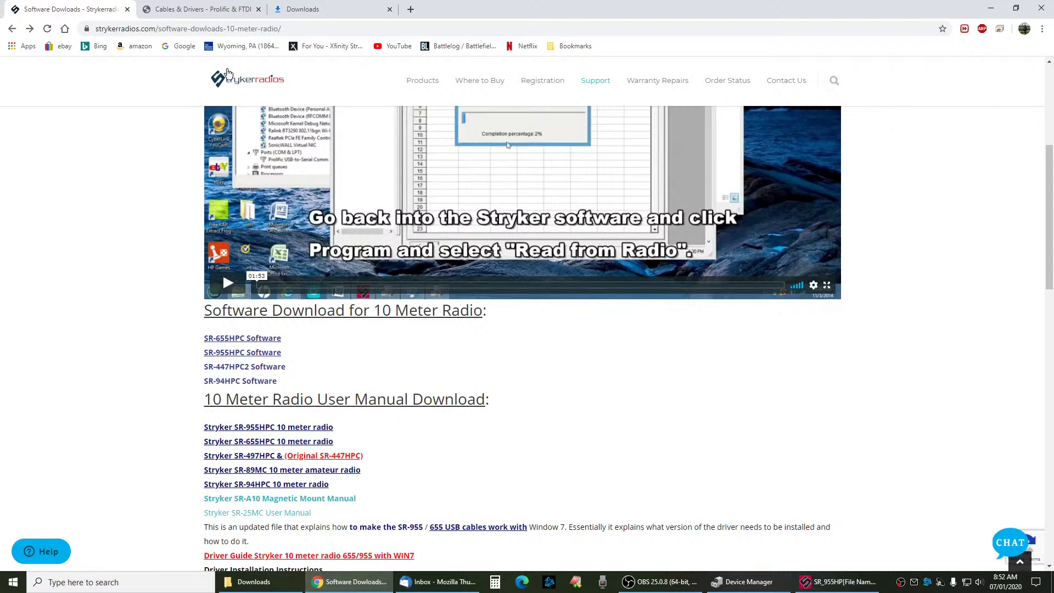
{"action": "left_click", "coordinate": [238, 8]}
{"action": "scroll", "coordinate": [166, 299], "scroll_direction": "up", "scroll_amount": 3}
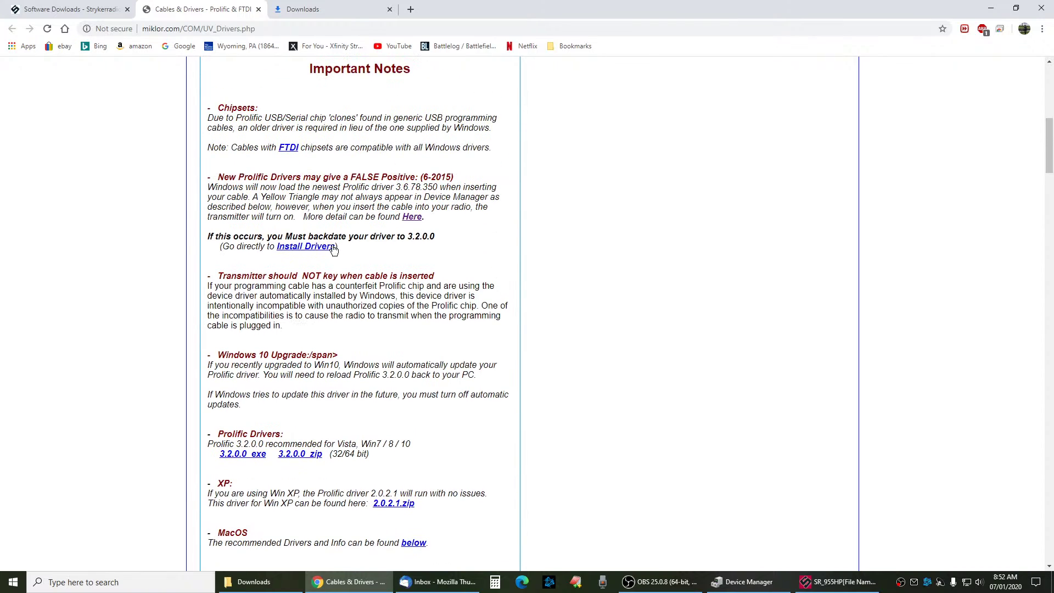
{"action": "scroll", "coordinate": [336, 283], "scroll_direction": "up", "scroll_amount": 3}
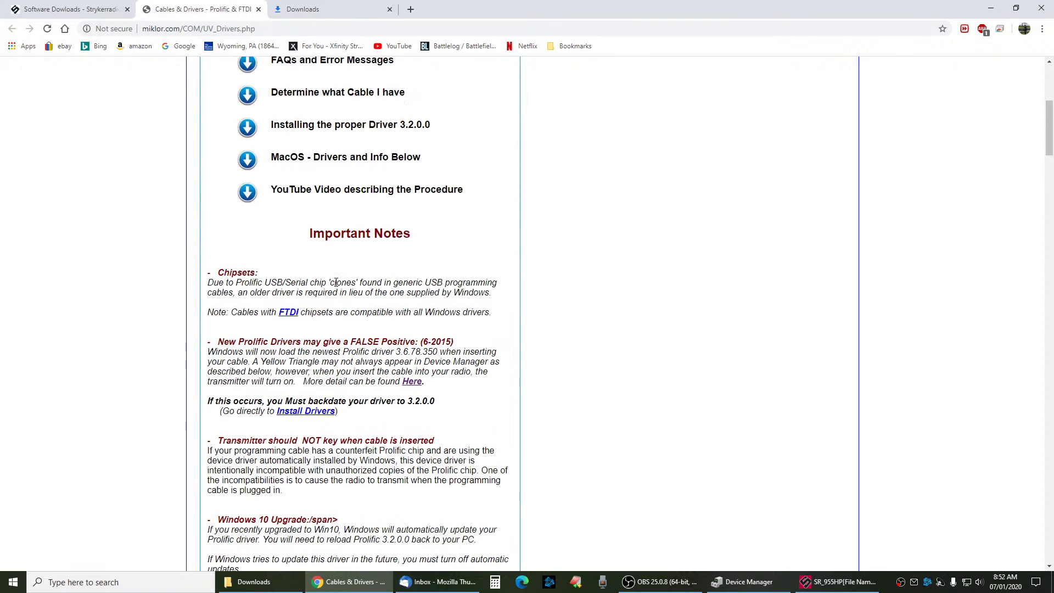
{"action": "left_click", "coordinate": [93, 11]}
{"action": "scroll", "coordinate": [80, 262], "scroll_direction": "up", "scroll_amount": 3}
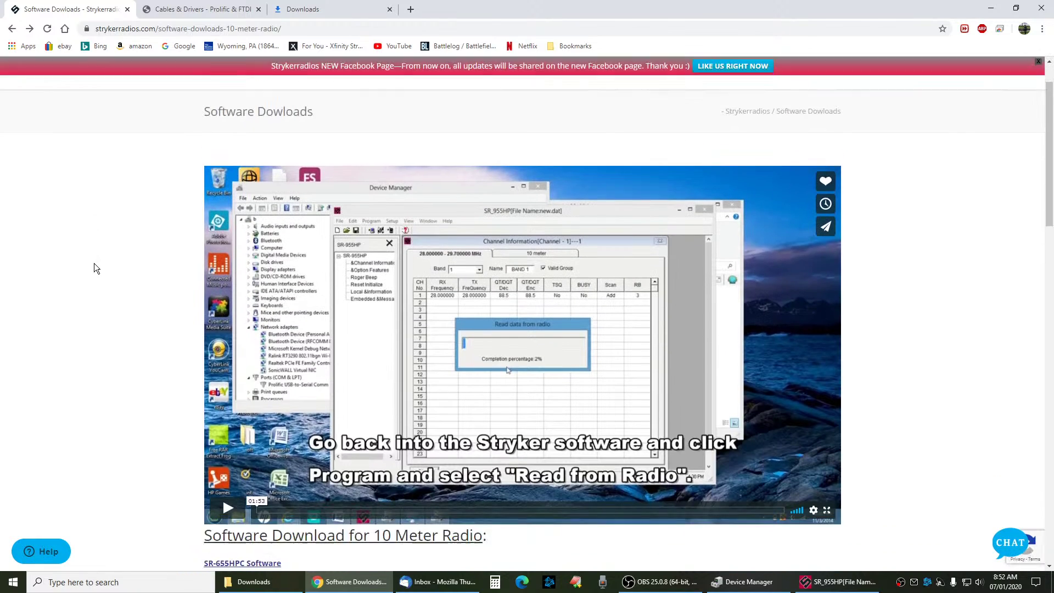
{"action": "scroll", "coordinate": [94, 262], "scroll_direction": "down", "scroll_amount": 9}
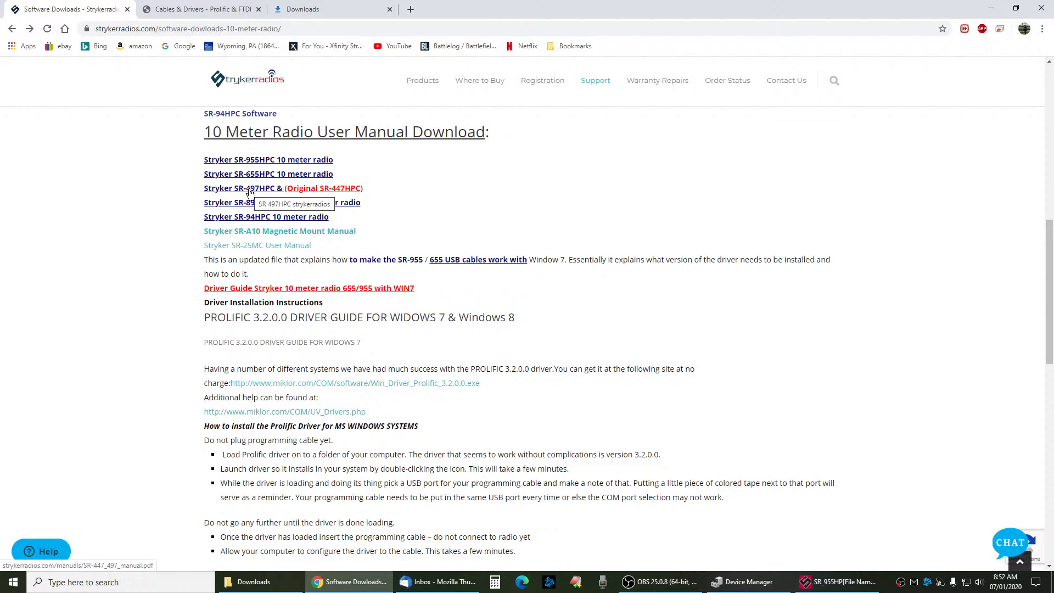
Minimize the browser and the programming software, and examine the COM ports listed in Device Manager
{"action": "left_click", "coordinate": [991, 8]}
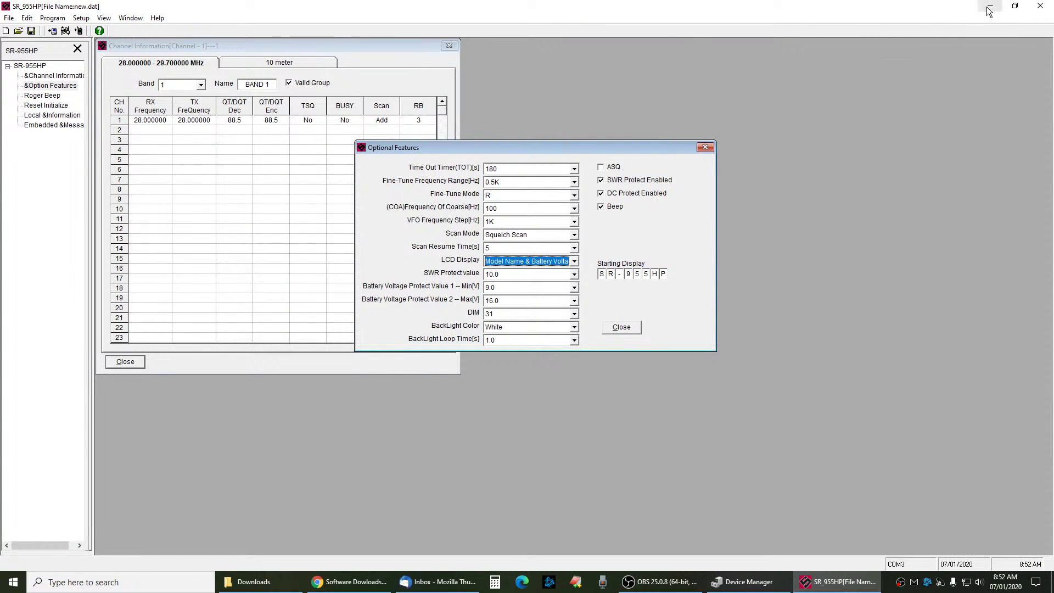
{"action": "left_click", "coordinate": [990, 7]}
{"action": "left_click_drag", "start_coordinate": [857, 147], "coordinate": [523, 110]}
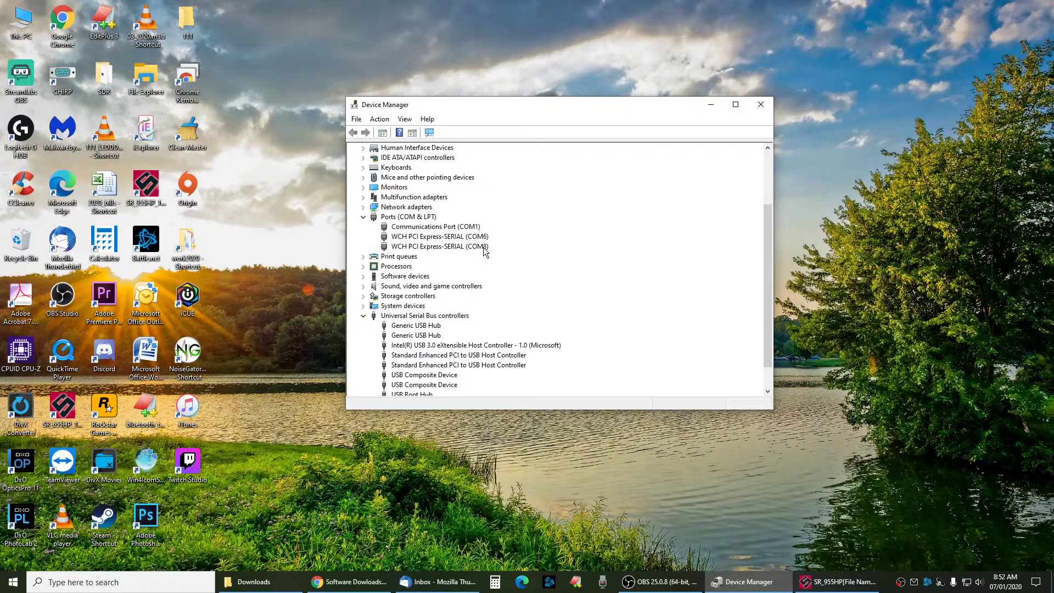
Return to SR_955HP, close Optional Features, and review the COM choices in the Communication Port dialog before cancelling it
{"action": "left_click", "coordinate": [837, 581]}
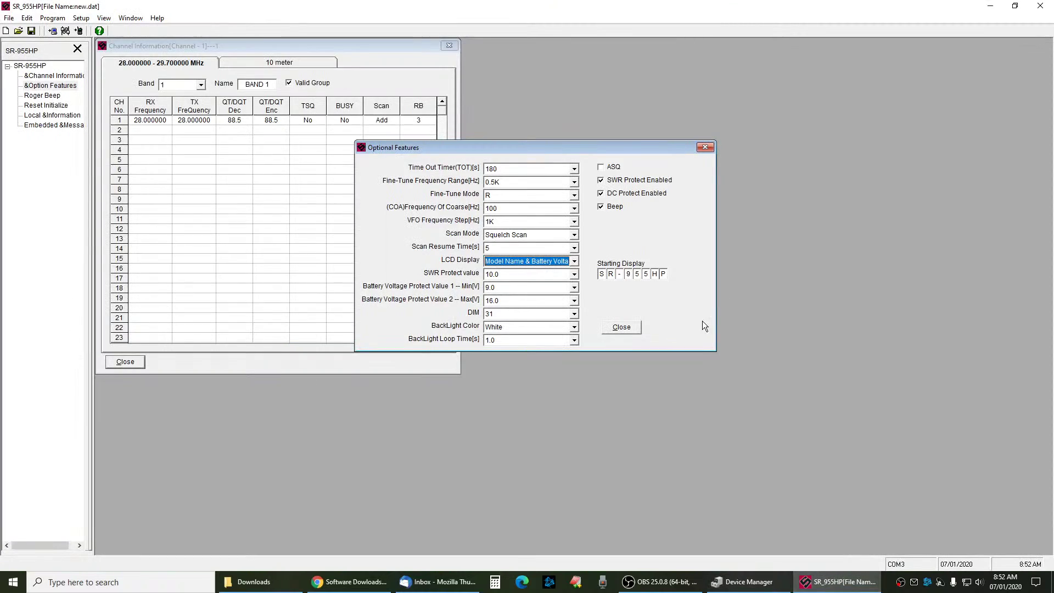
{"action": "left_click", "coordinate": [706, 149]}
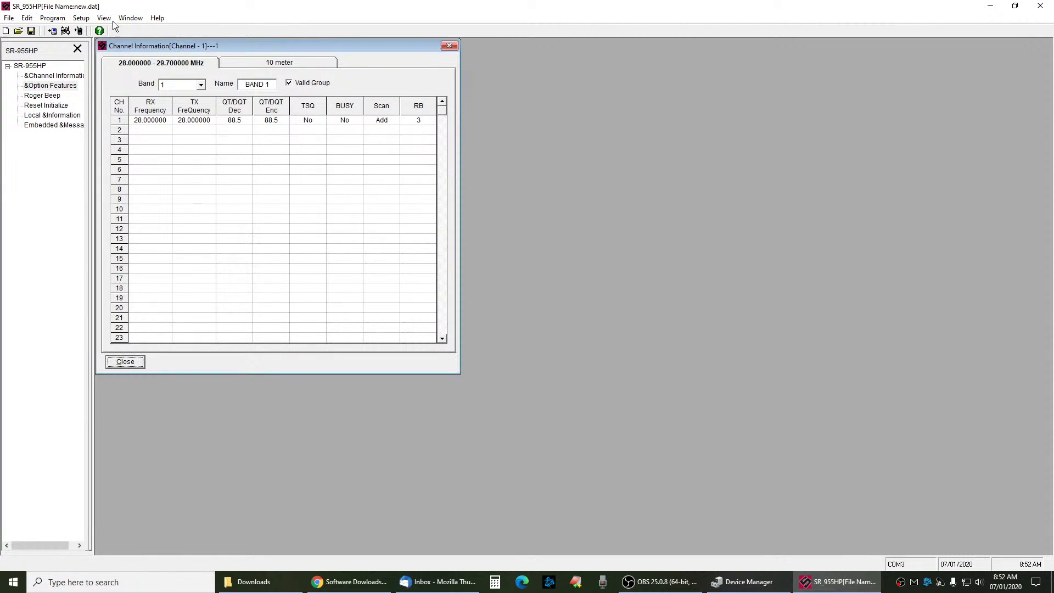
{"action": "left_click", "coordinate": [80, 20]}
{"action": "left_click", "coordinate": [83, 32]}
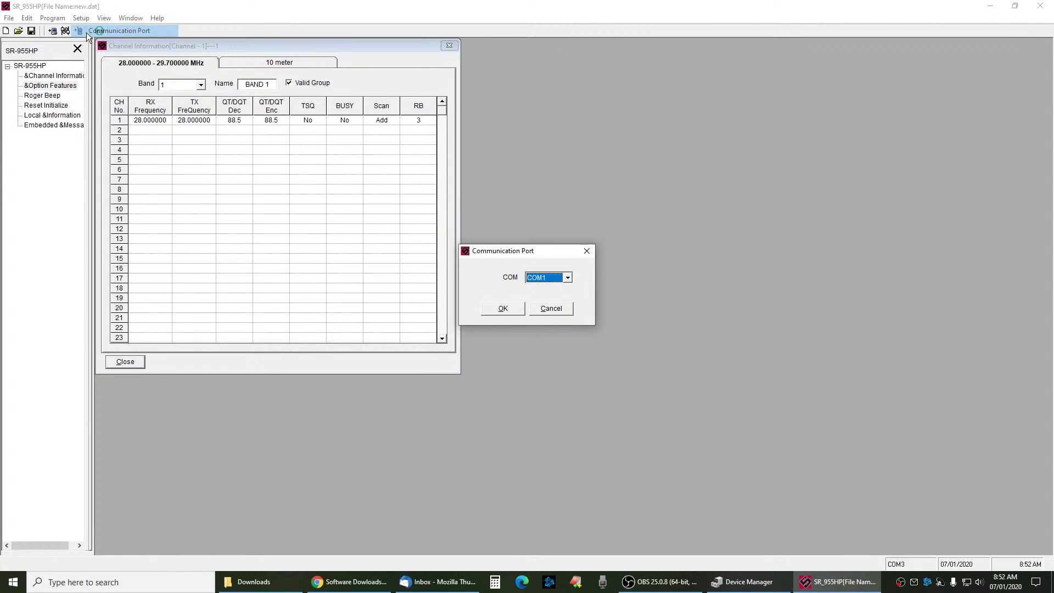
{"action": "left_click", "coordinate": [568, 278]}
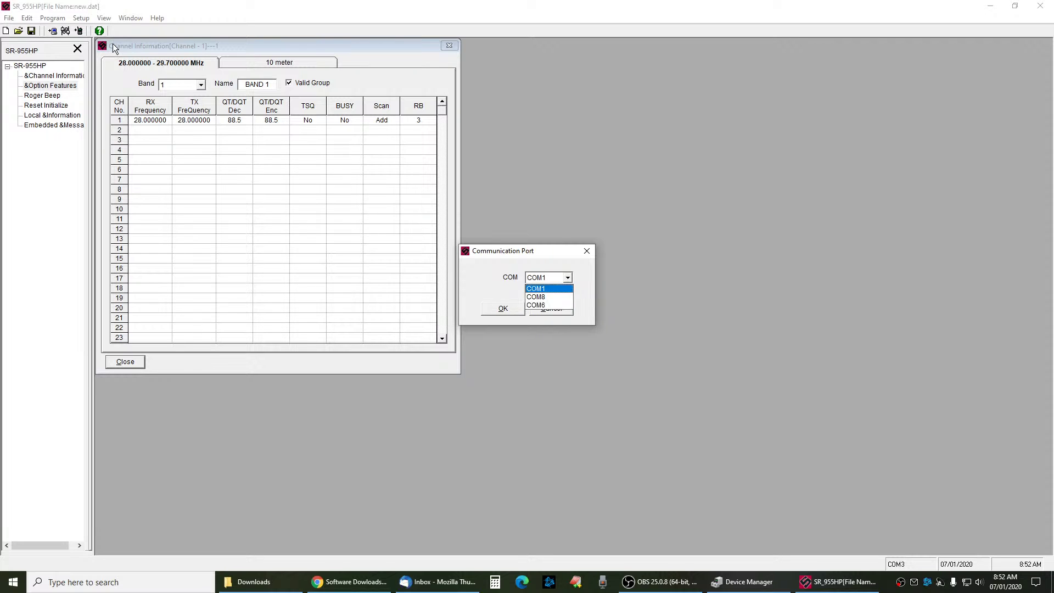
{"action": "left_click", "coordinate": [39, 21]}
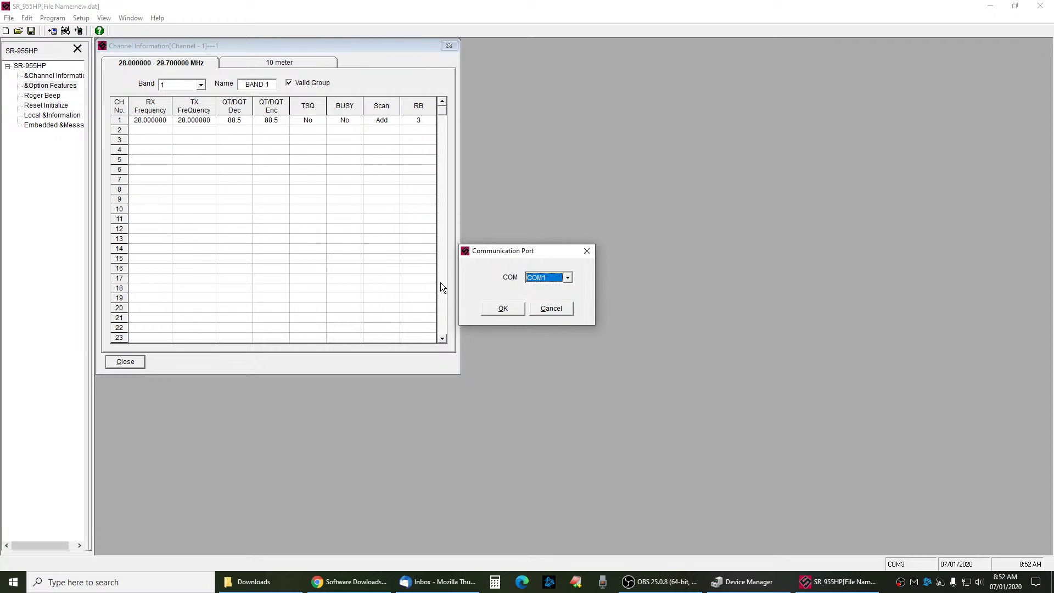
{"action": "left_click", "coordinate": [551, 308]}
Bring up the Read from Radio confirmation and cancel it without reading any data
{"action": "left_click", "coordinate": [55, 18]}
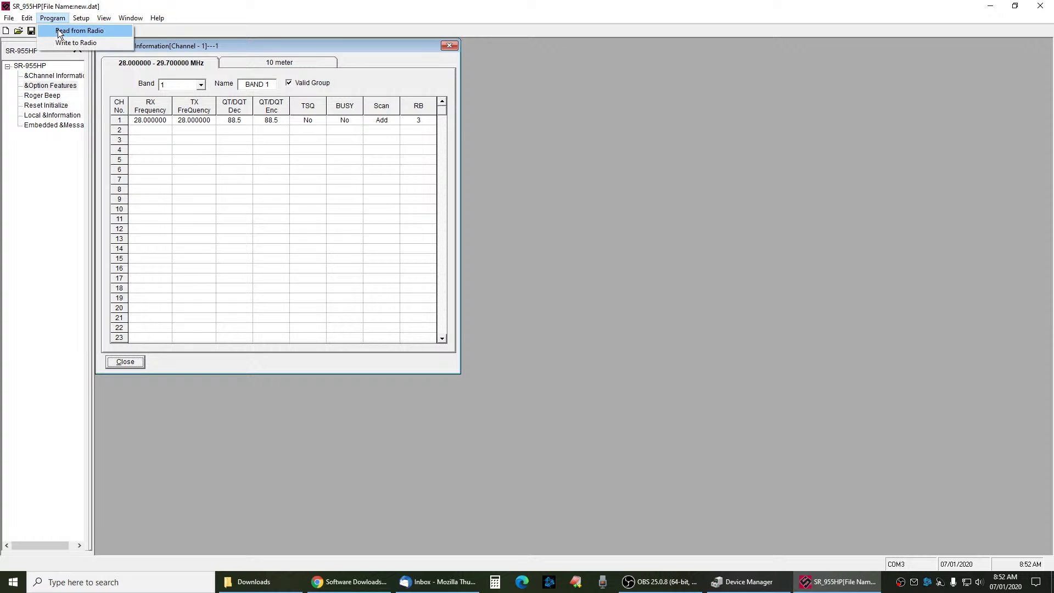
{"action": "left_click", "coordinate": [60, 31]}
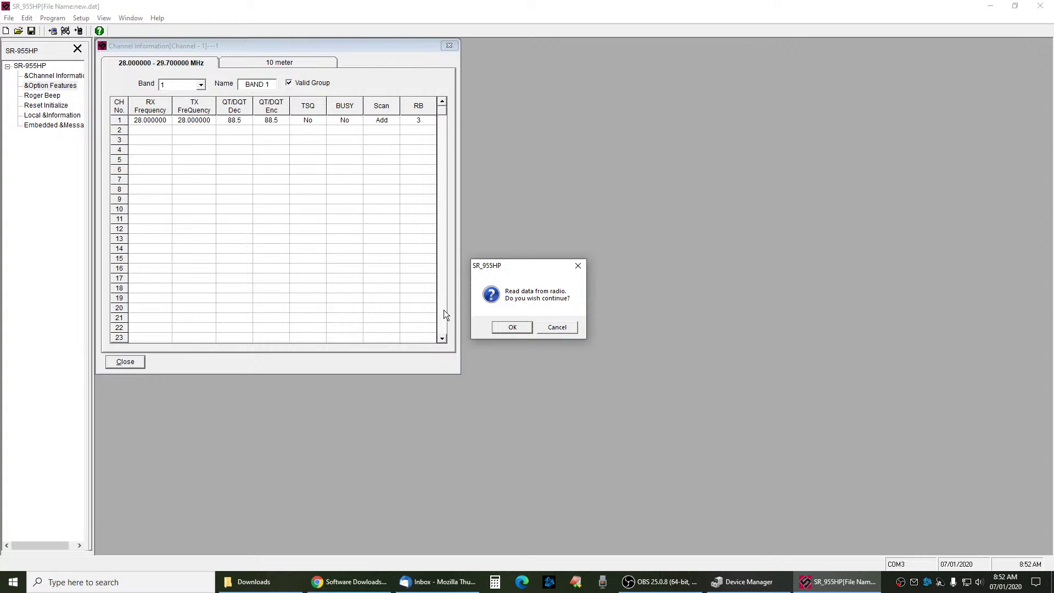
{"action": "left_click", "coordinate": [557, 328]}
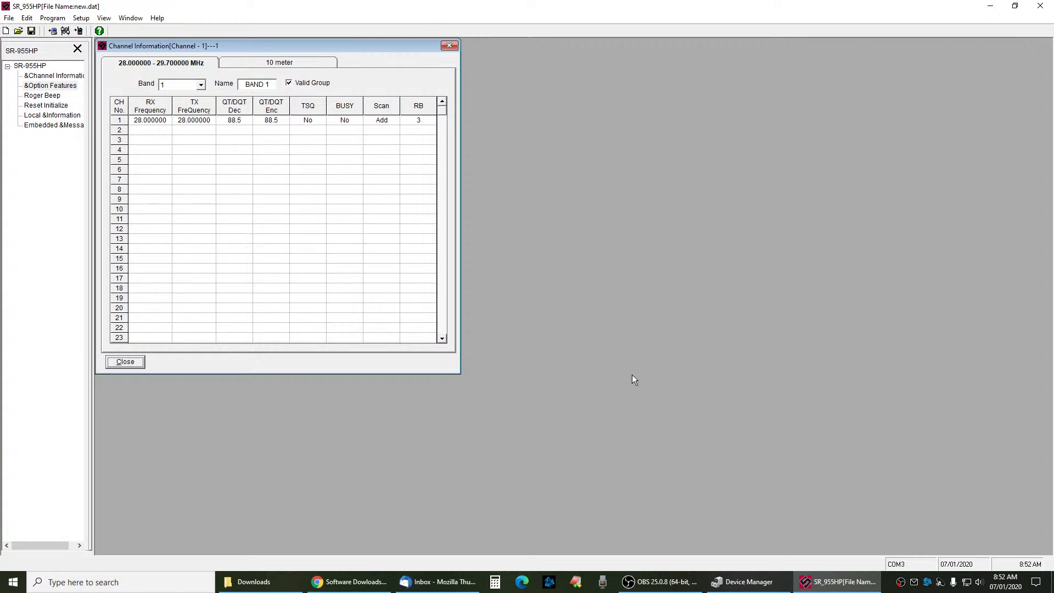
Open the Optional Features and Roger Beep settings and arrange their windows so both are visible
{"action": "left_click", "coordinate": [44, 87]}
{"action": "left_click_drag", "start_coordinate": [249, 52], "coordinate": [641, 176]}
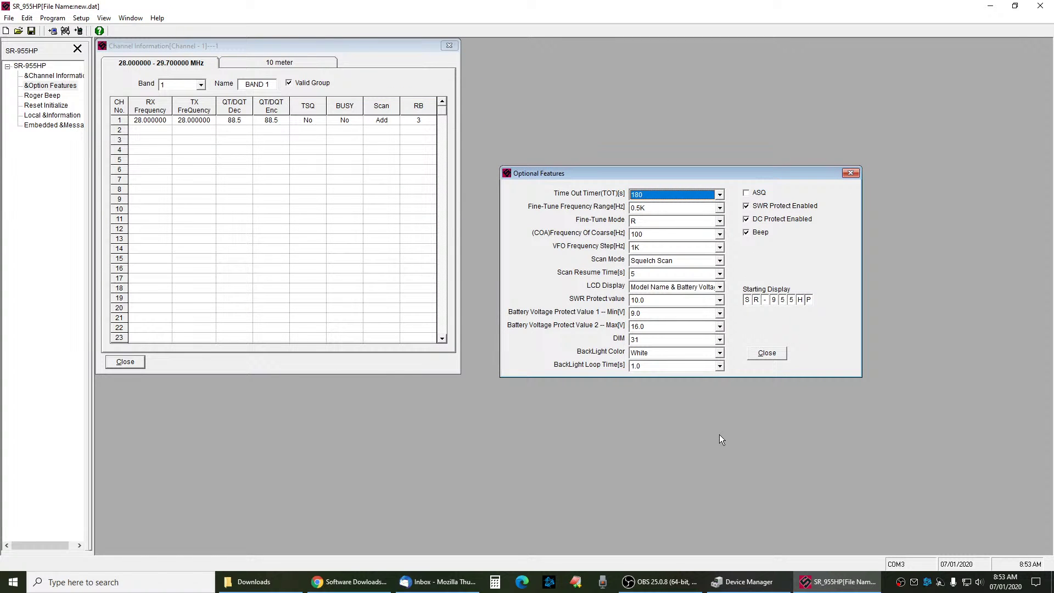
{"action": "left_click", "coordinate": [58, 98]}
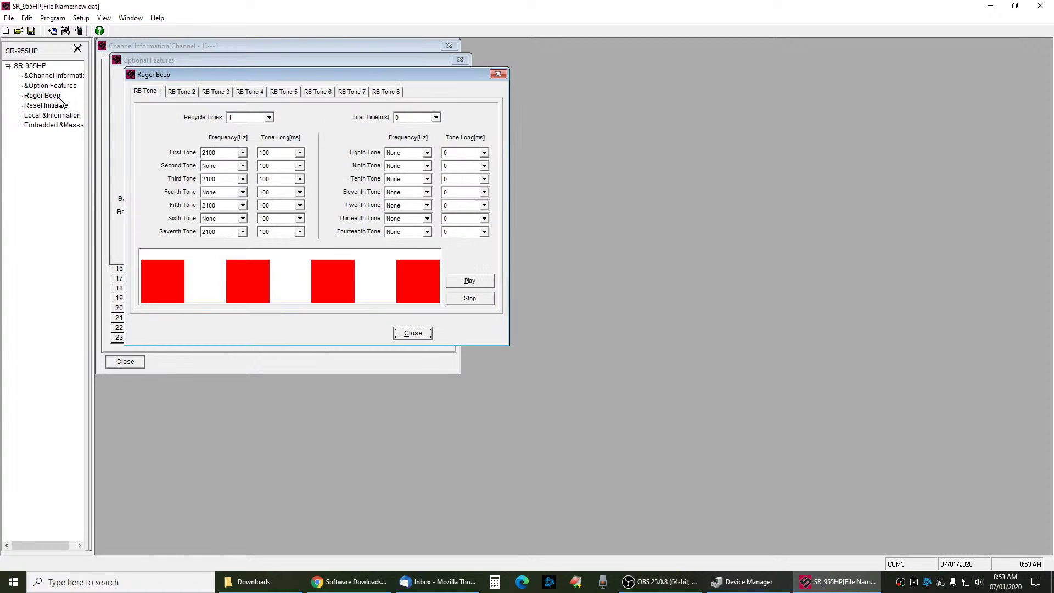
{"action": "left_click_drag", "start_coordinate": [298, 77], "coordinate": [726, 145]}
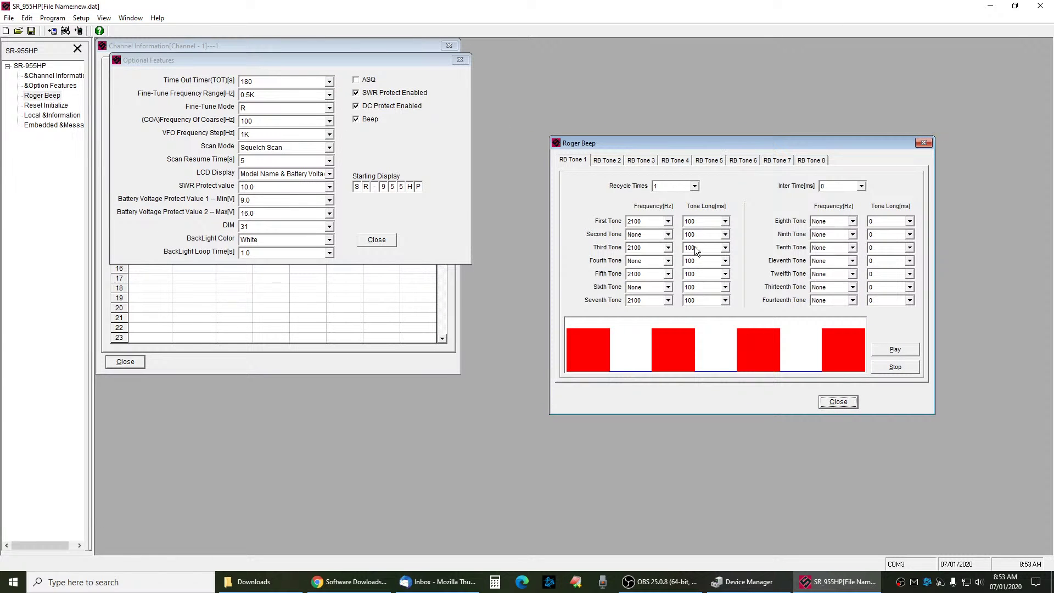
{"action": "left_click_drag", "start_coordinate": [220, 67], "coordinate": [291, 246]}
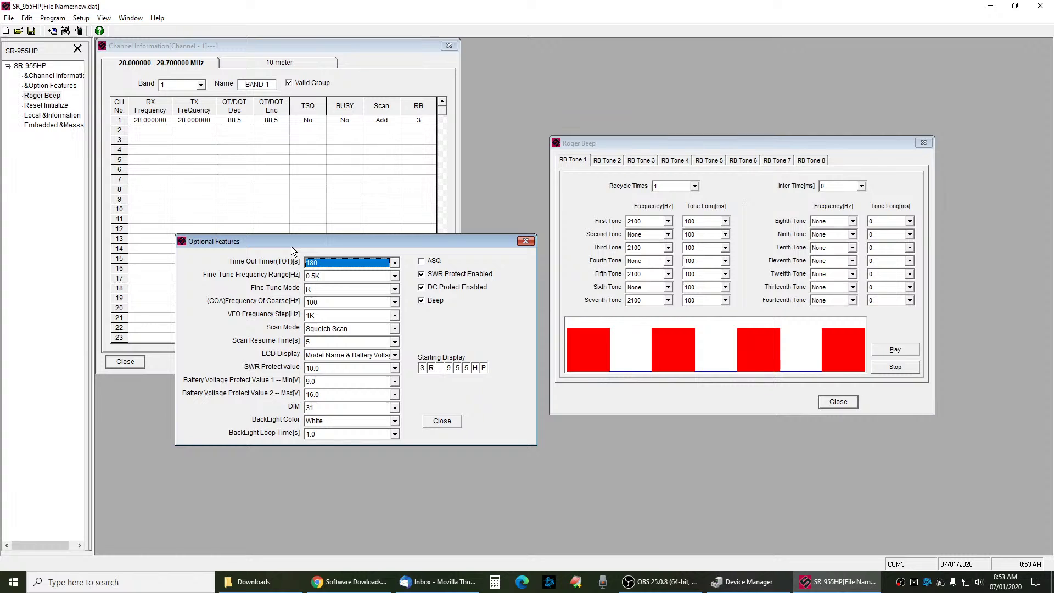